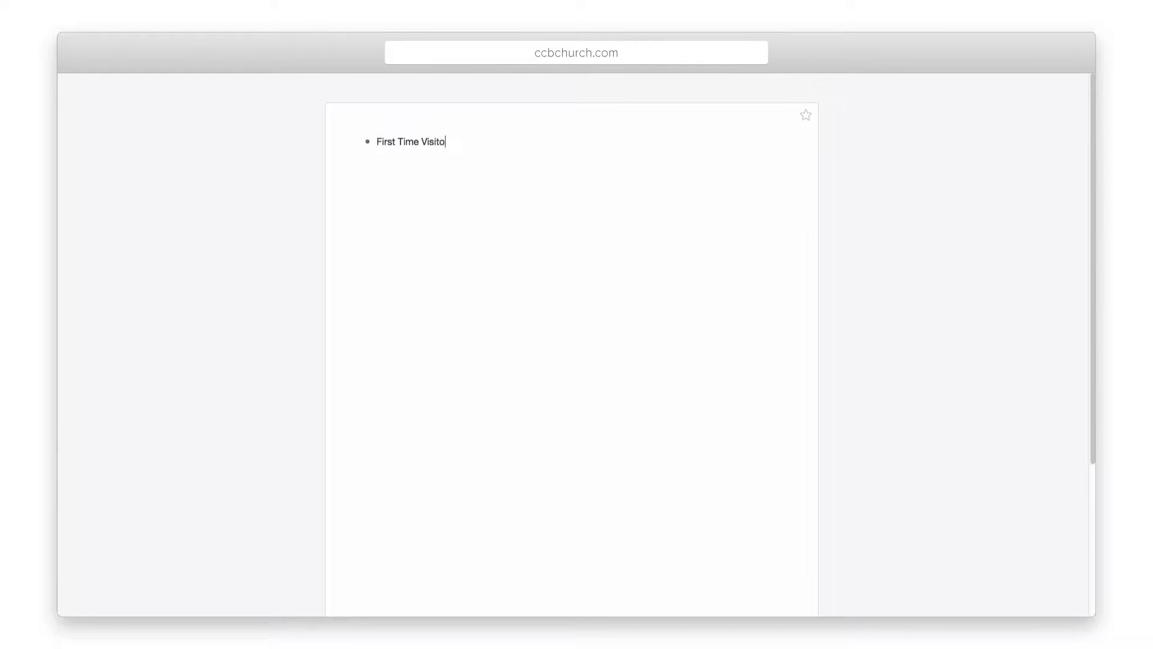
Type bullet lines for First Time Visitor Follow Up, Send Welcome Letter, Invite to Pastor Luncheon and a follow-up phone call.
text(r Follow UpSend Welcome Let)
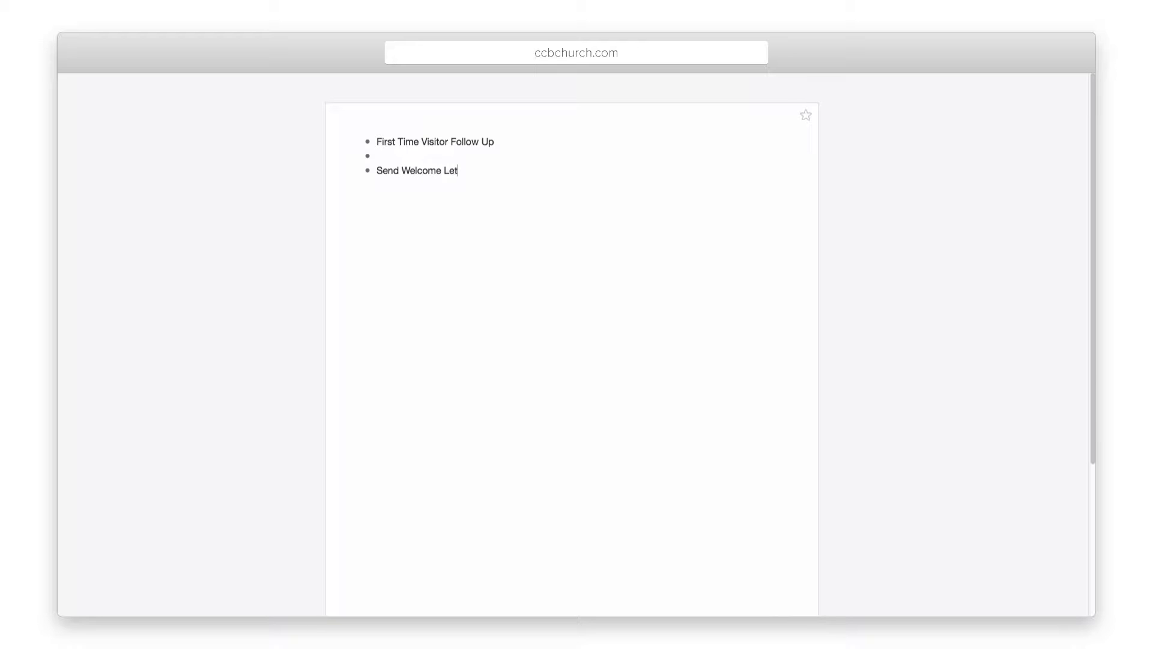
text(terInvite to Pastor Luncheon)
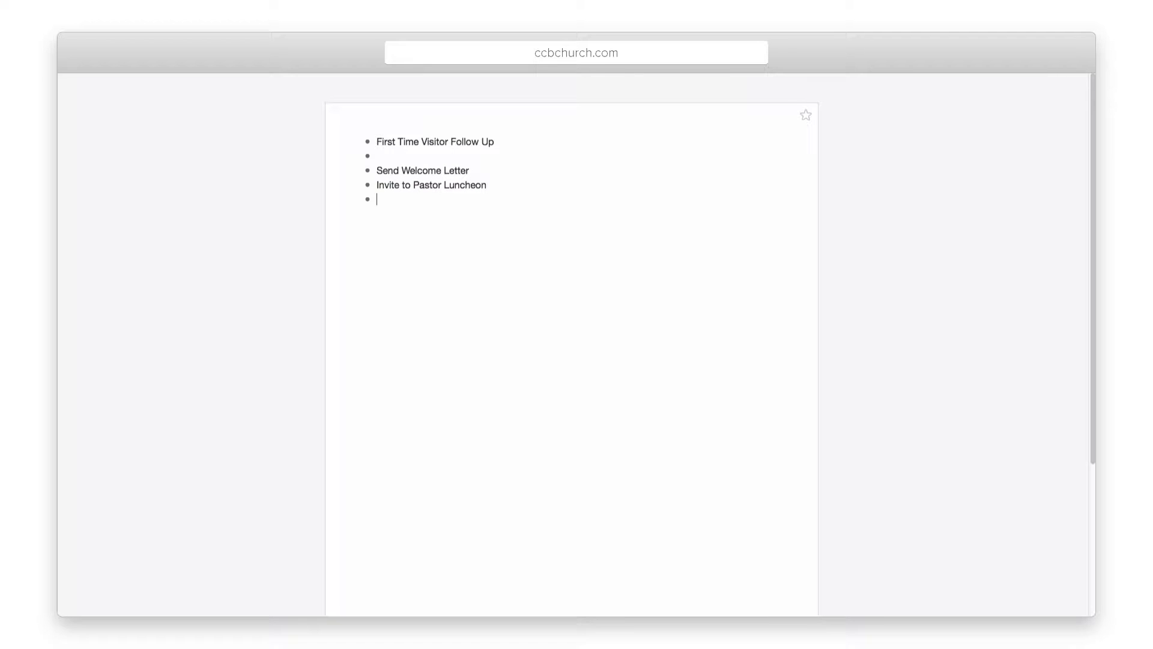
text(FOl)
key(BackSpace)
key(BackSpace)
text(ollow up Phone Cal)
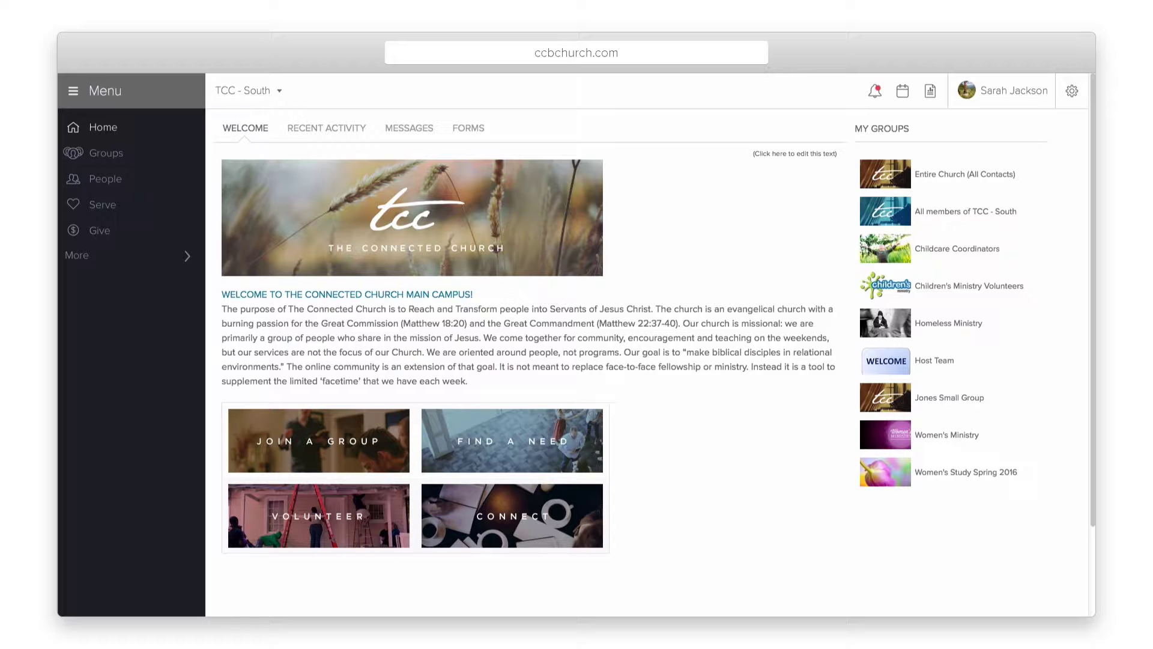
Go to Process Queues under the sidebar's More section and start a new process.
click(138, 255)
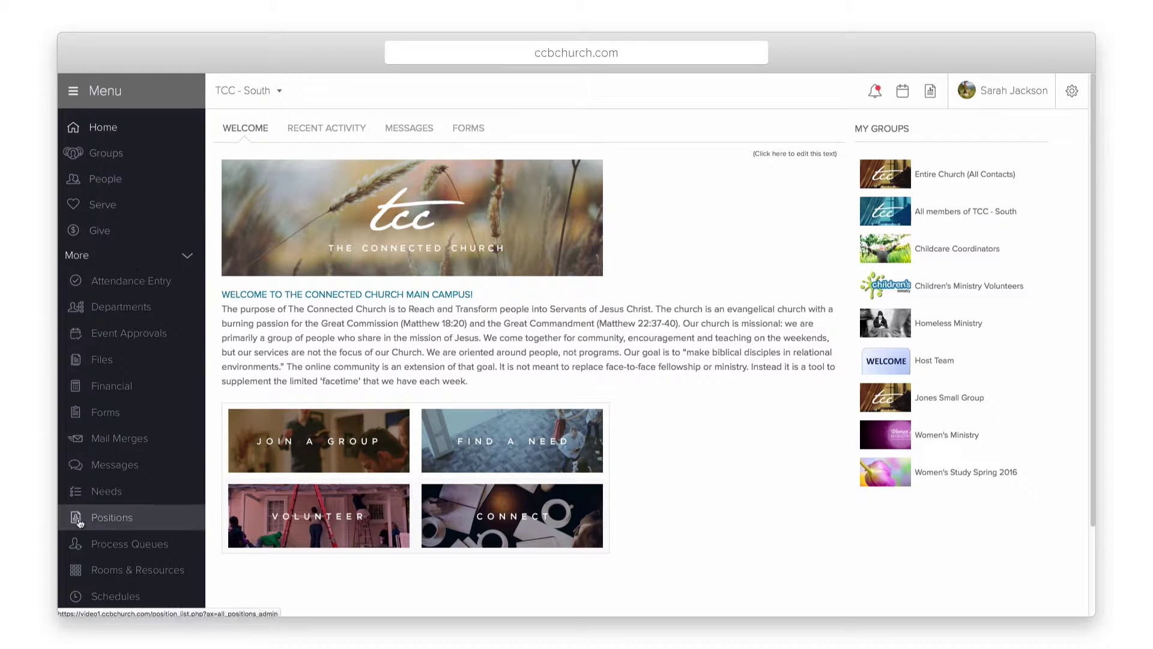
click(95, 543)
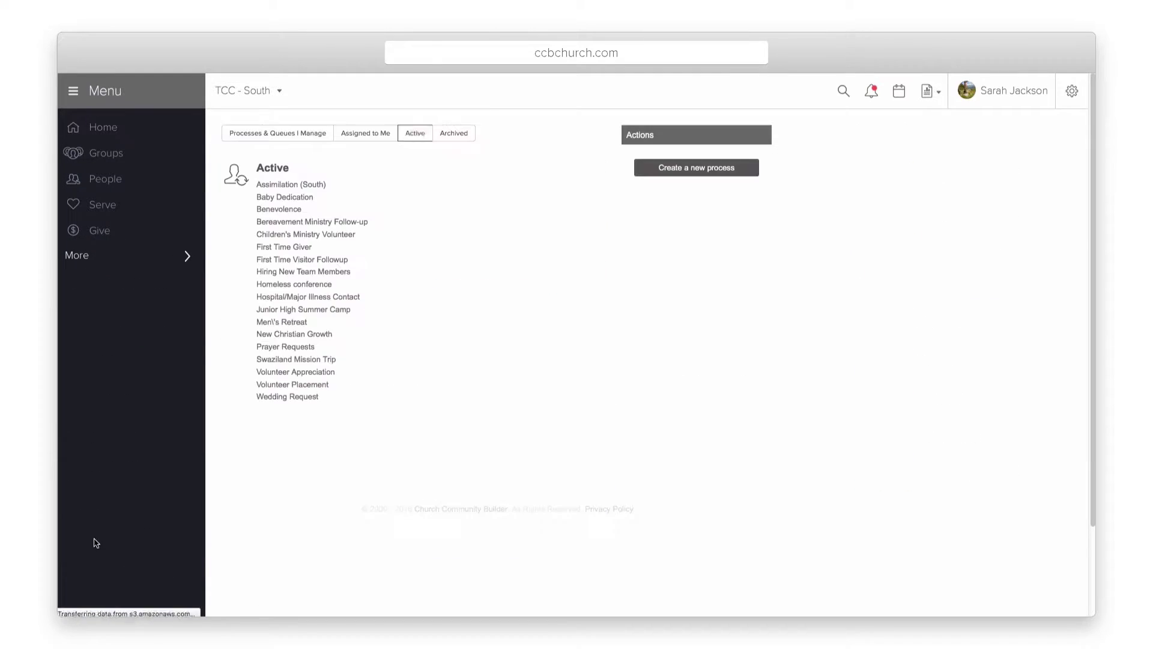
click(712, 168)
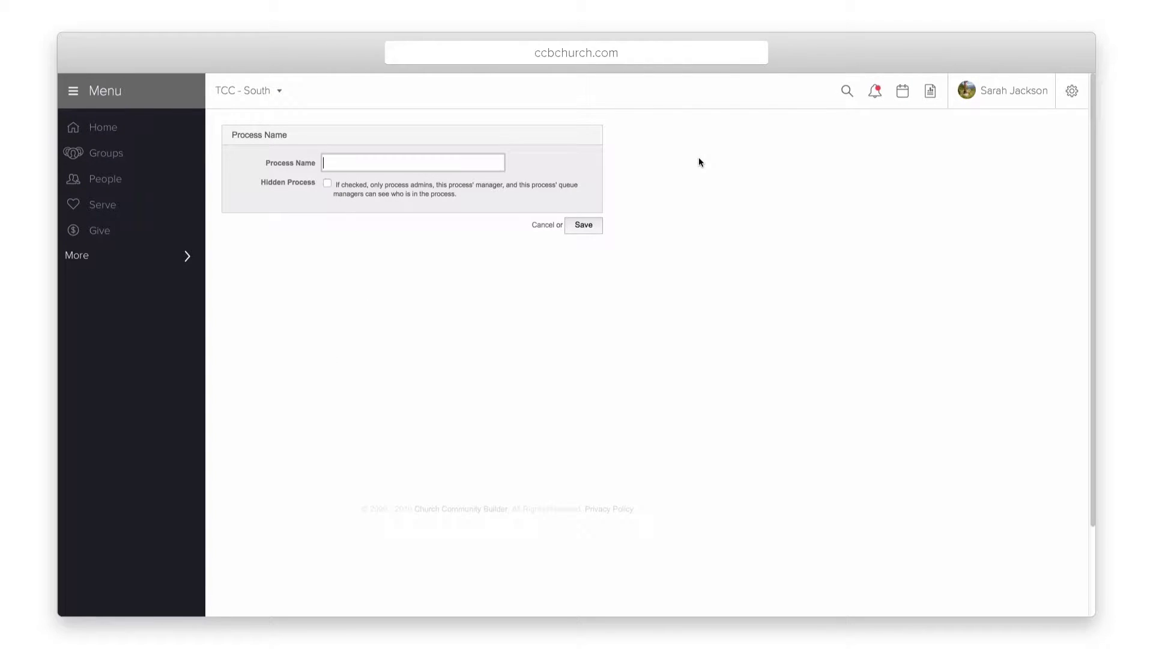
Enter 'Hidden Counseling Process' as the name and toggle Hidden Process on, then back off.
text(C)
key(BackSpace)
text(Hidden Counseling Process)
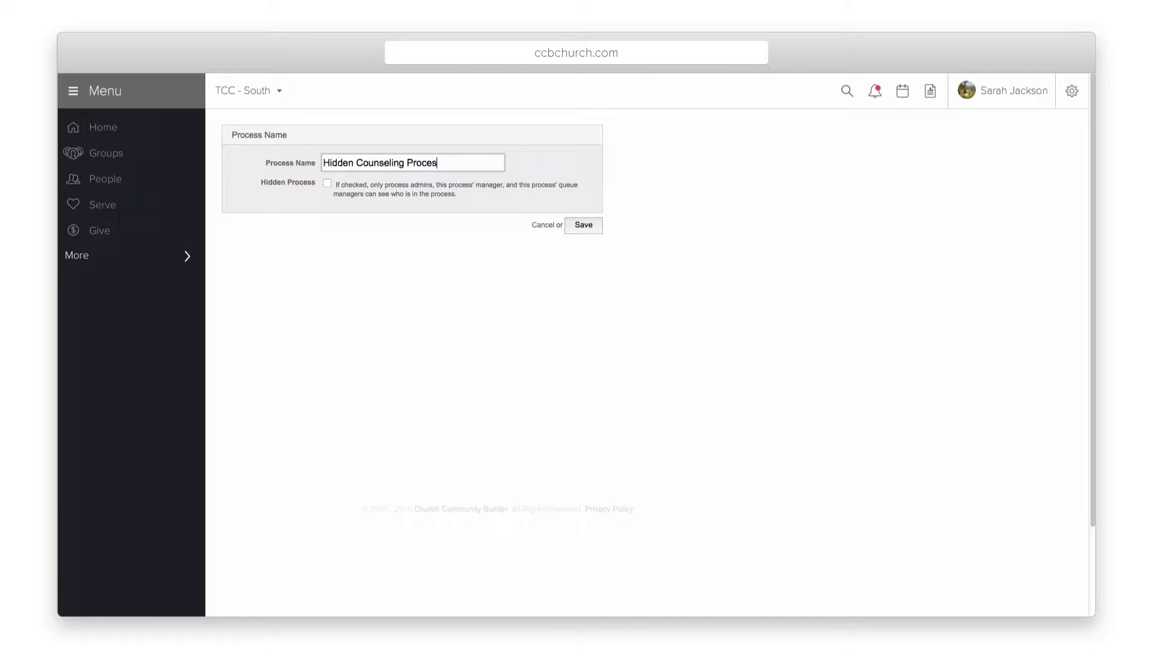
click(328, 183)
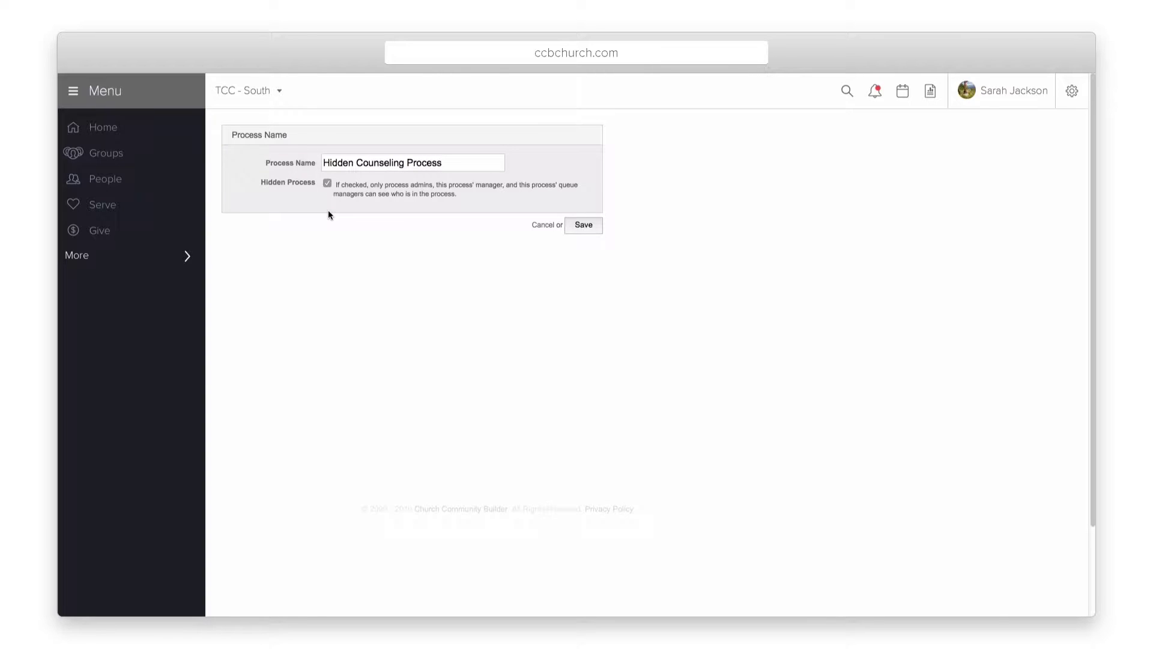
click(327, 183)
Replace the name with 'First Time Visitor Followup' and save the process.
click(443, 163)
drag(443, 162, 309, 152)
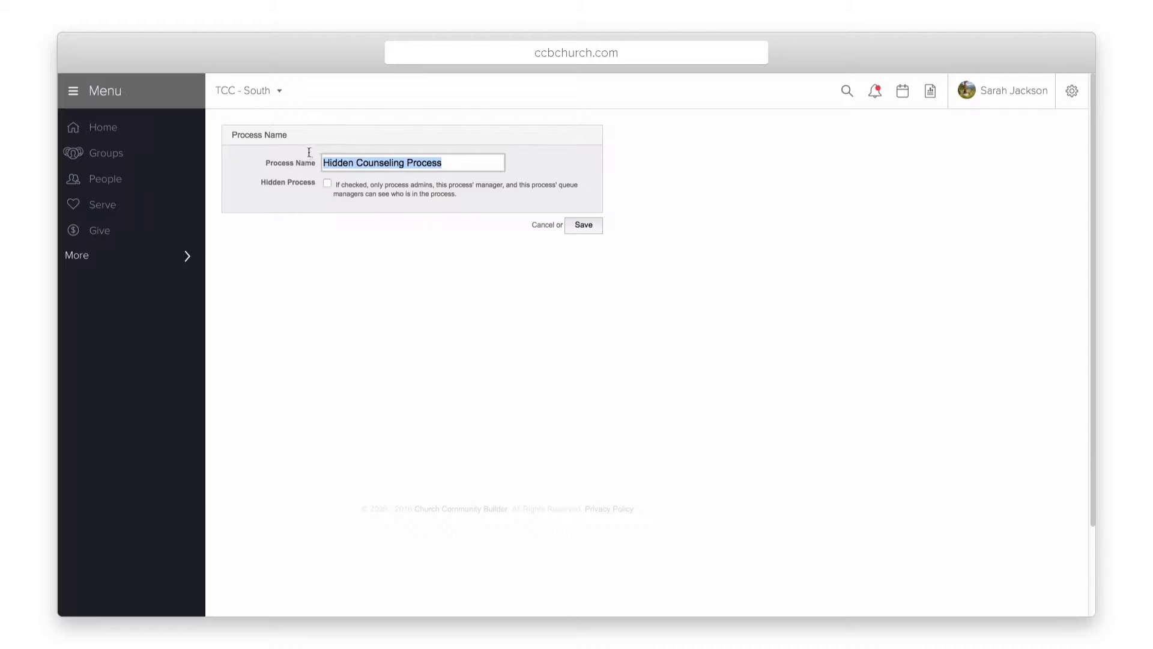
text(First )
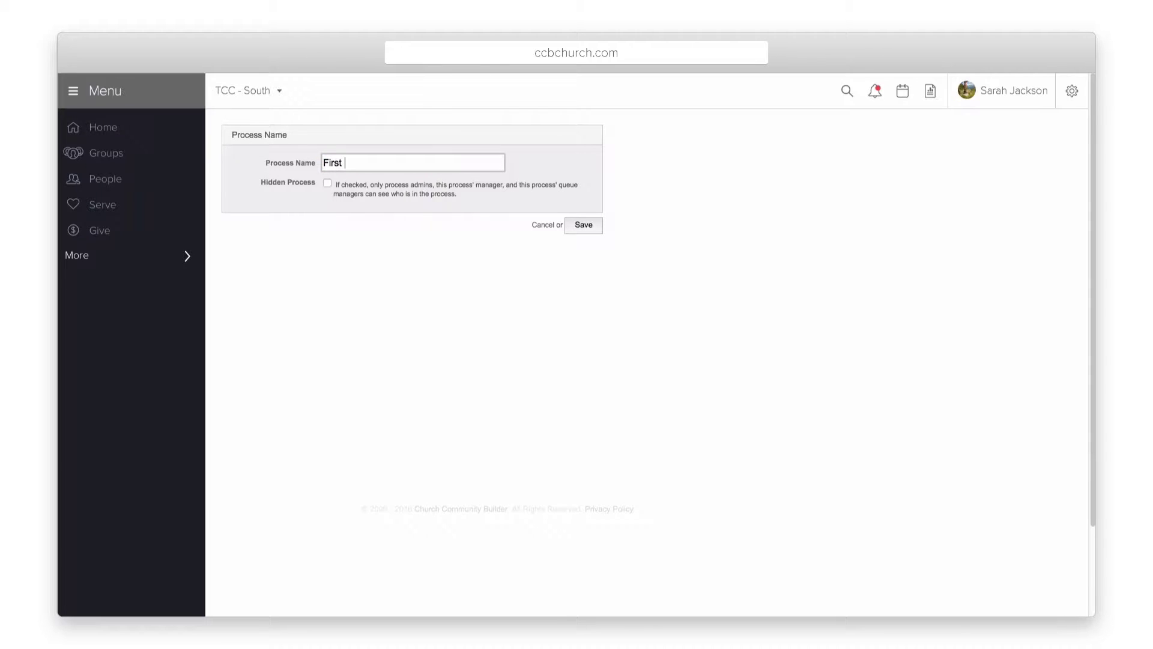
text(Time Visis)
key(BackSpace)
text(tor FOll)
key(BackSpace)
key(BackSpace)
key(BackSpace)
text(ollowup)
click(581, 224)
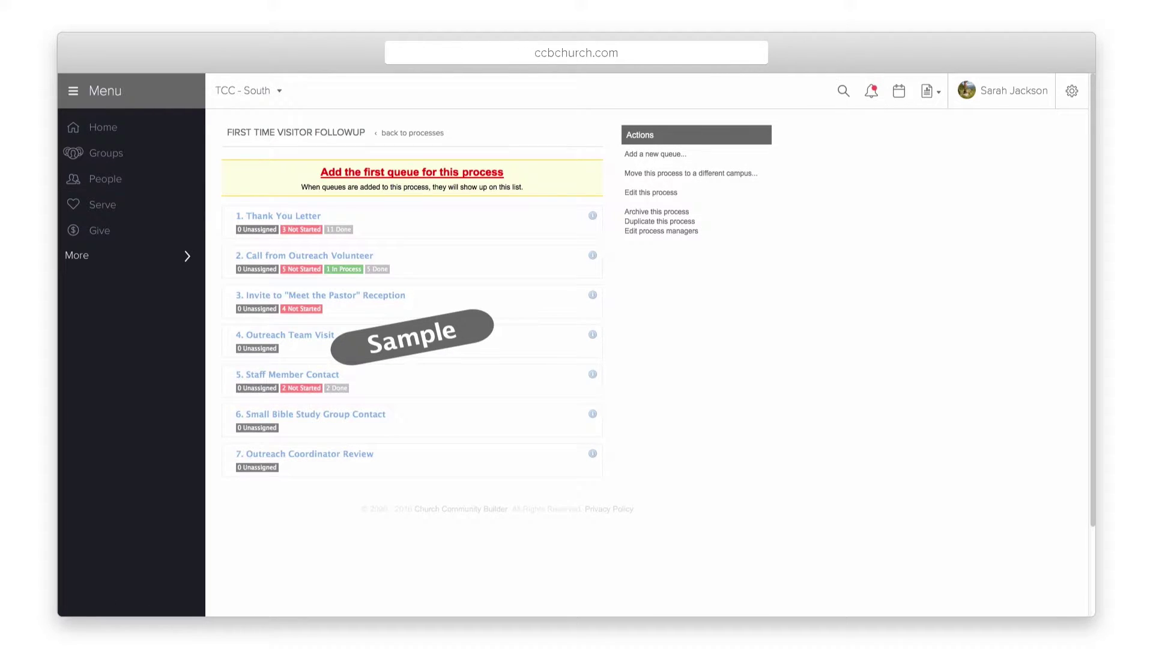
Add the Send Welcome Letter and Invite to Pastor Luncheon queues, then reposition New Member Class.
click(651, 155)
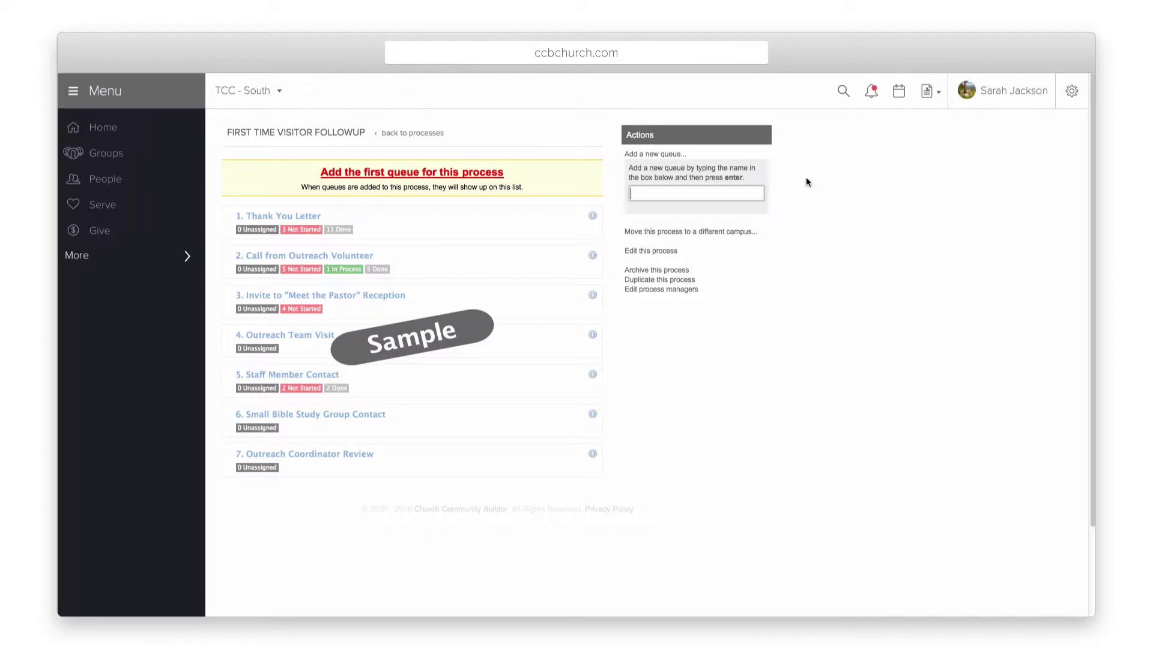
text(Send Welcome Letter)
key(Return)
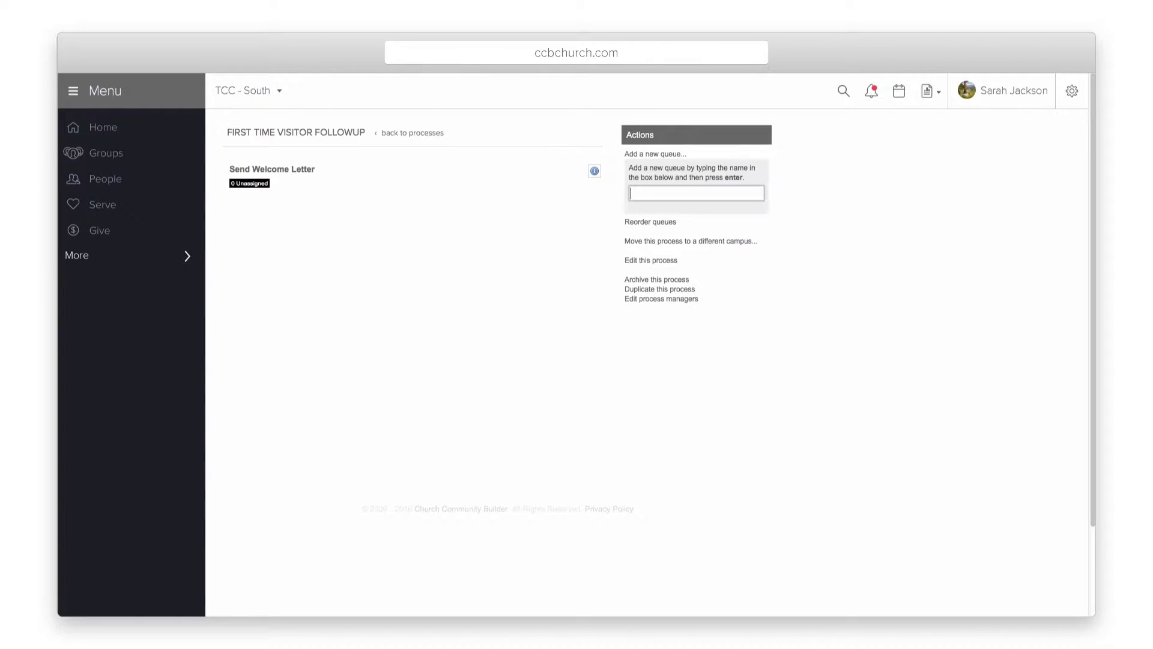
text(Invite to Pastor Luncheon)
key(Return)
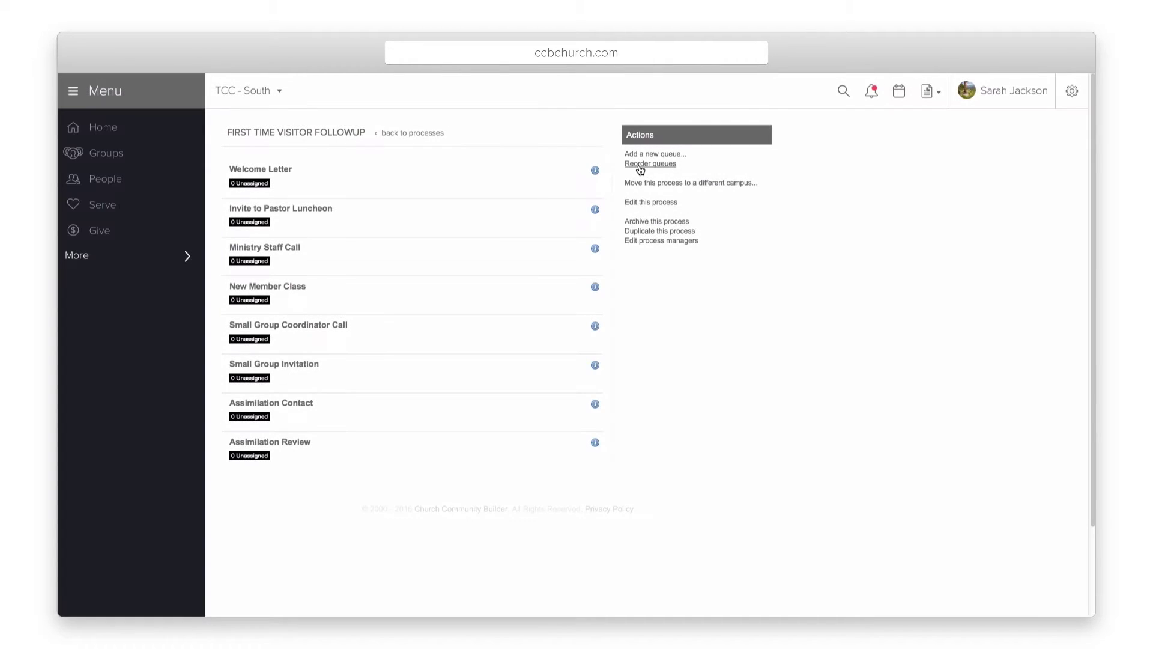
click(640, 165)
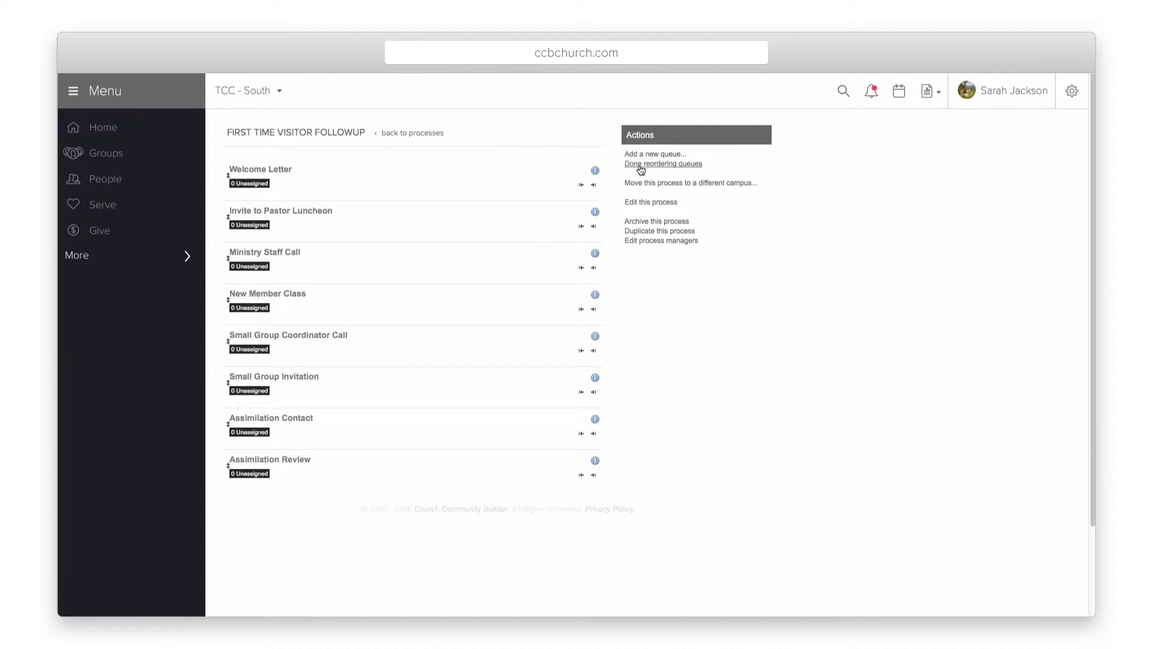
mouse_move(360, 296)
mouse_down()
mouse_move(373, 260)
mouse_move(369, 306)
mouse_up()
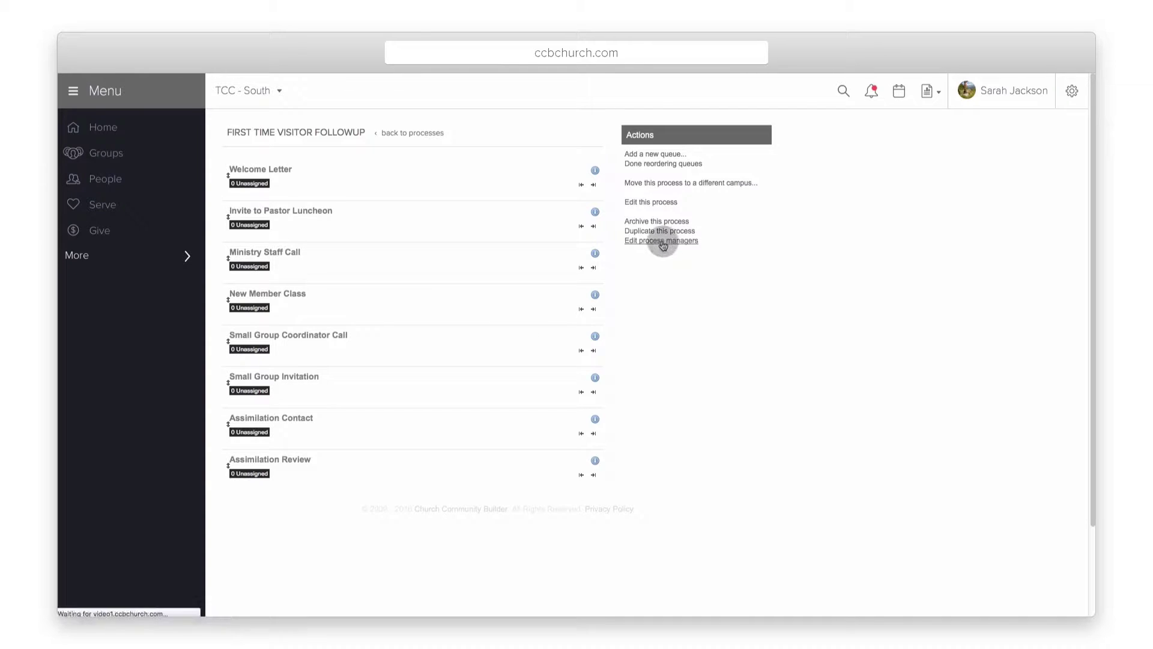
Add the searched person as a process manager and go back to the queue list.
click(662, 241)
text(sar jo)
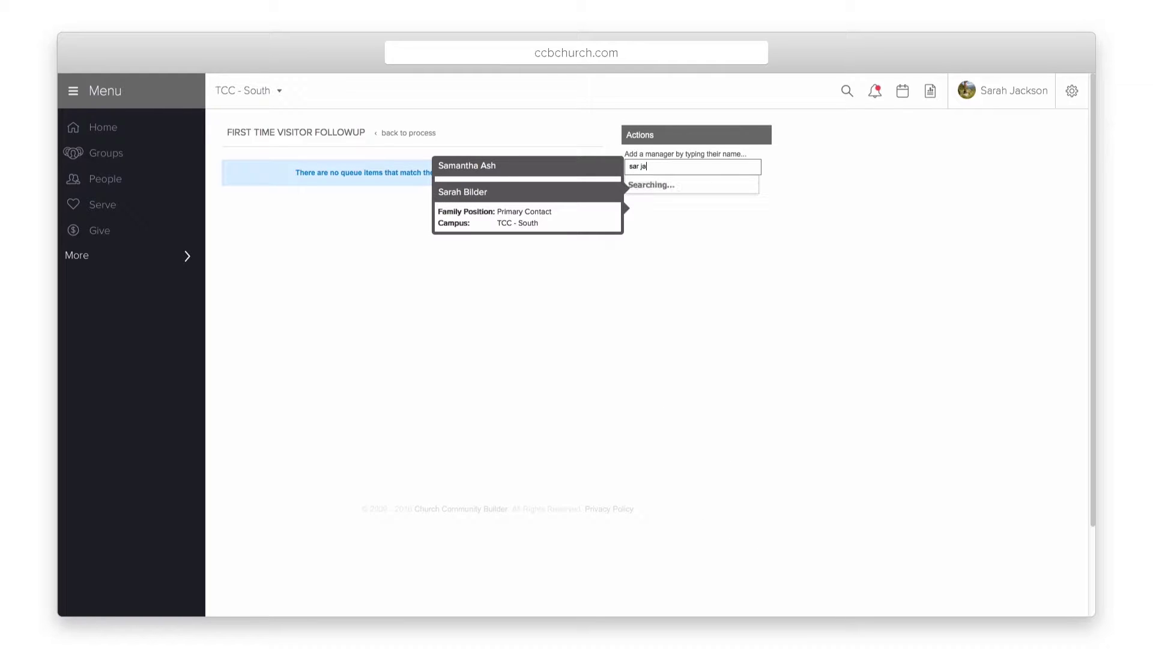
key(Return)
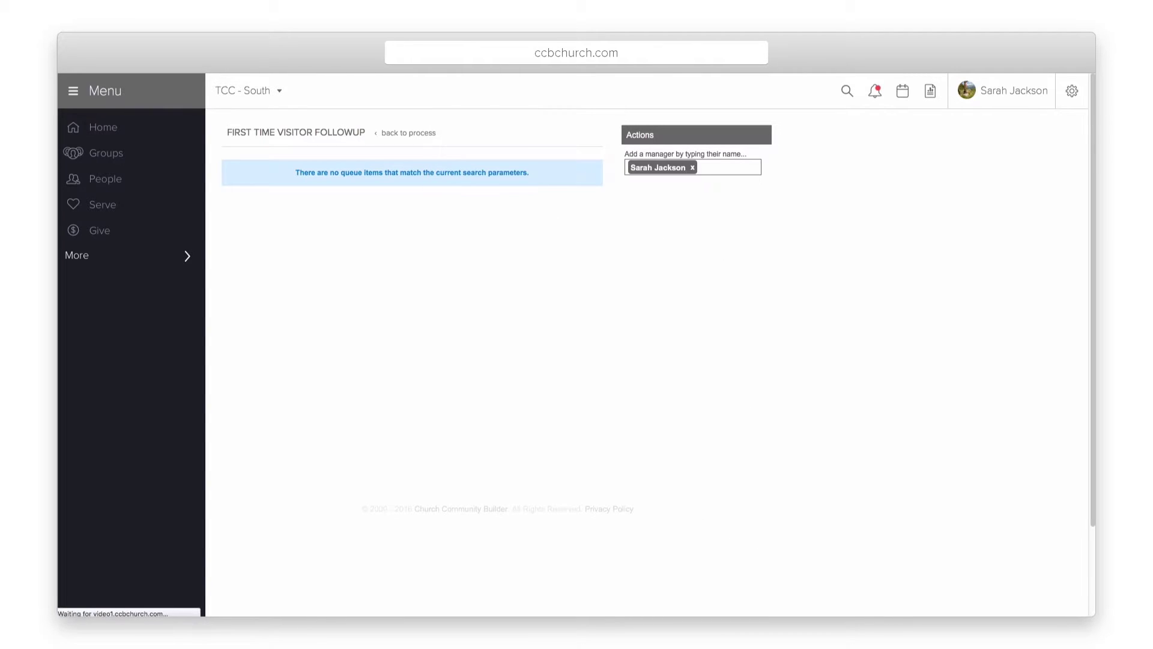
click(412, 134)
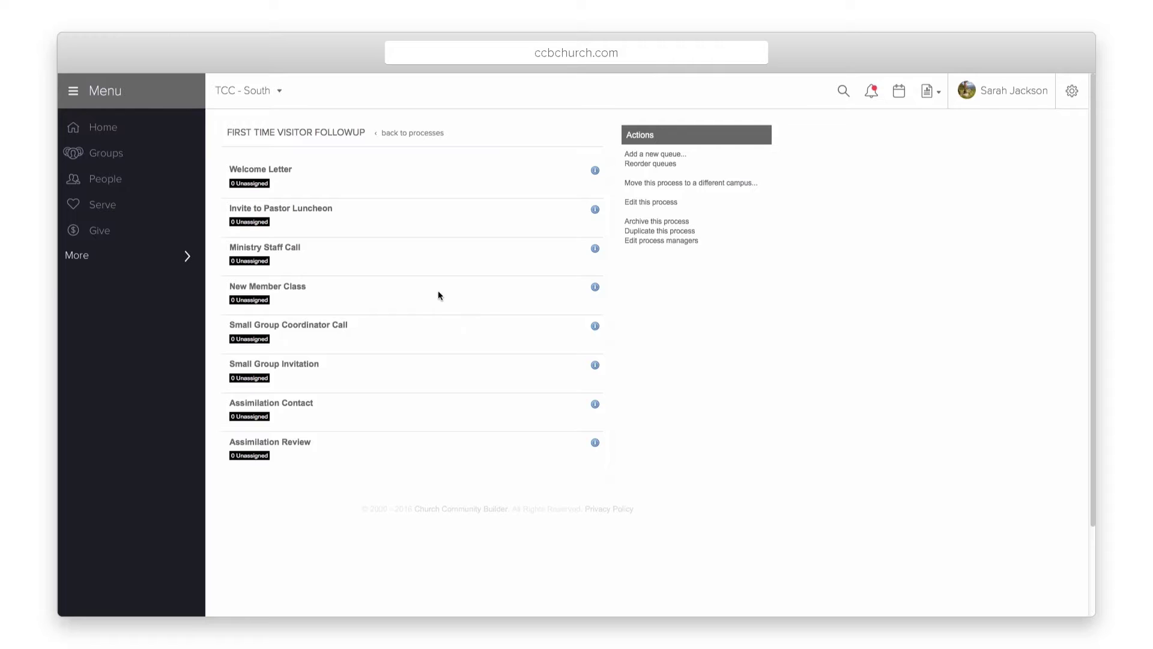
Edit the Invite to Pastor Luncheon queue with description 'Invite to our monthly pastor meet and greet luncheon'.
click(329, 210)
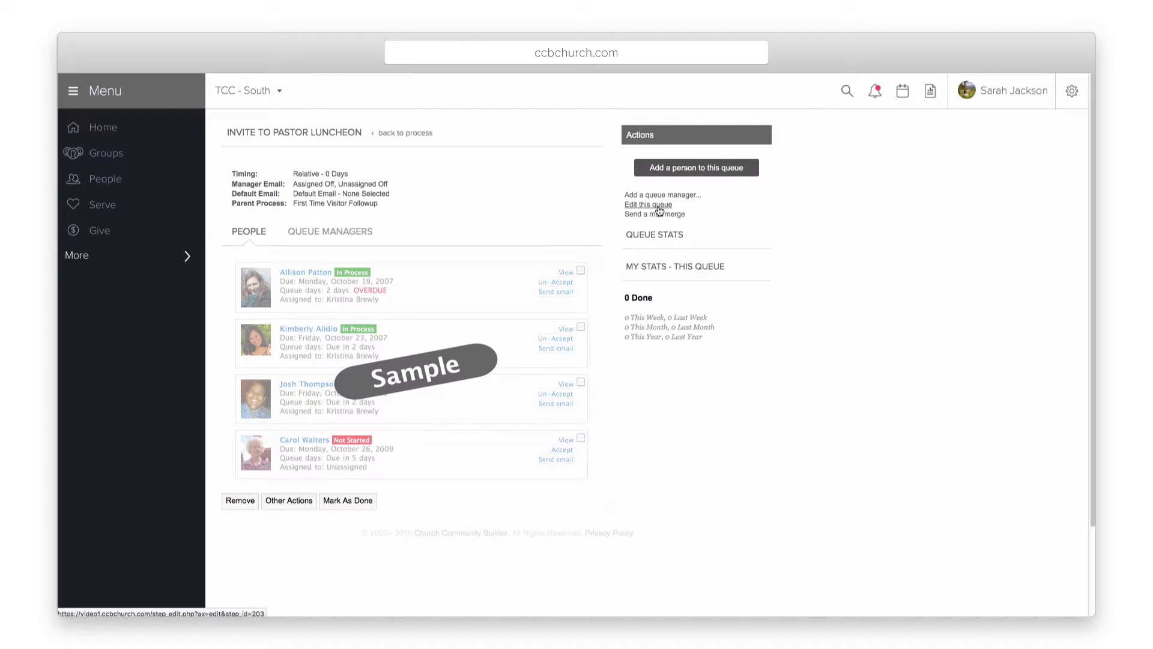
click(658, 207)
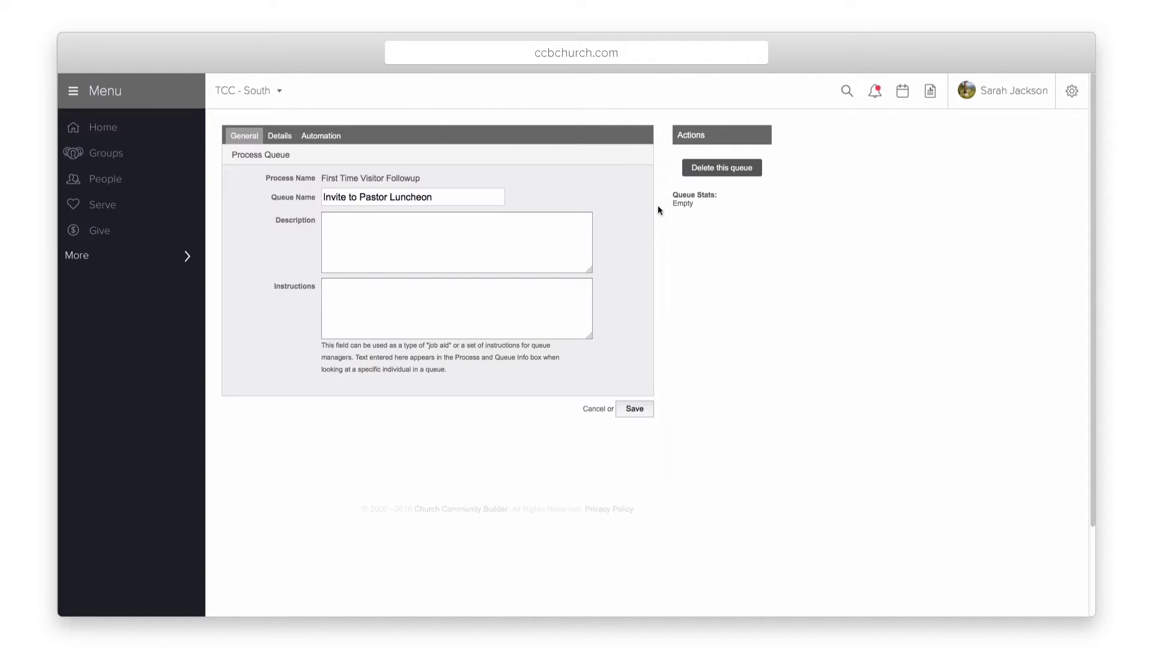
click(529, 239)
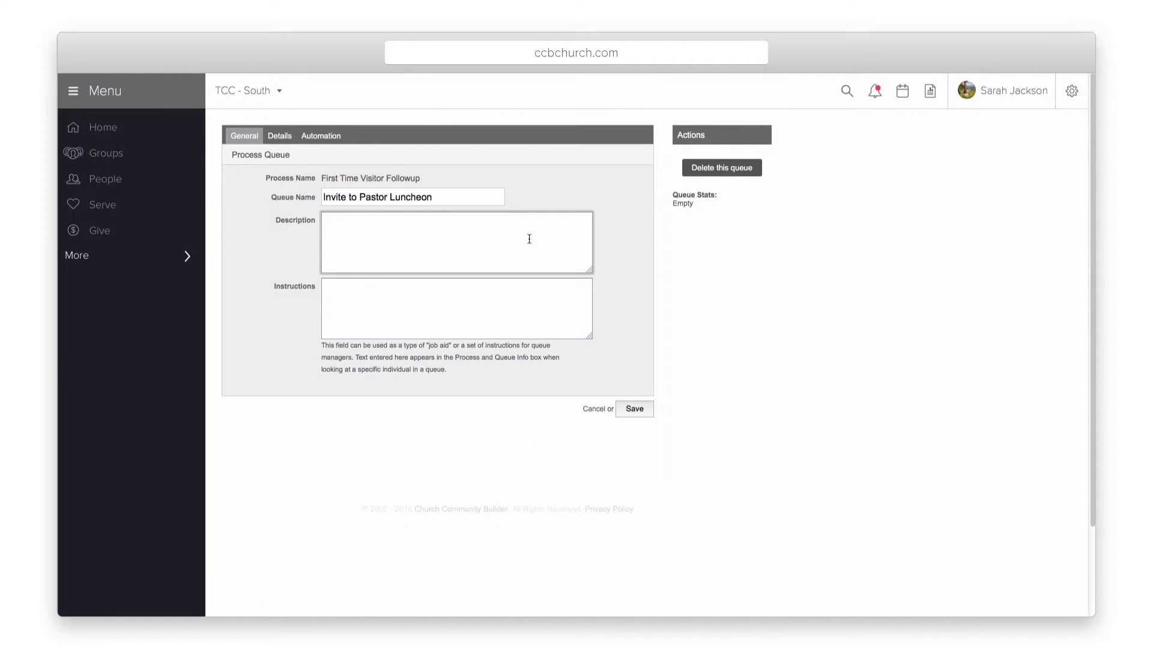
text(Invite to our monthly pastor meet and greet luncheon)
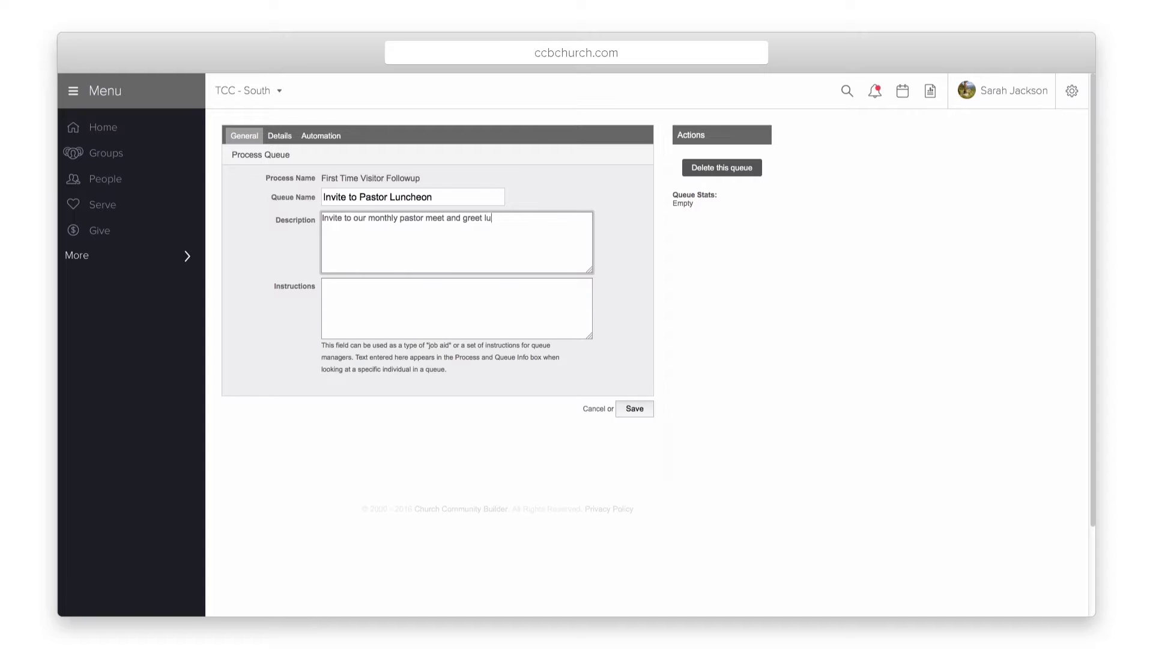
Enter instructions: 1) Select All, 2) Mark as Done, 3) The invite email is auto sent out.
click(324, 284)
text(1))
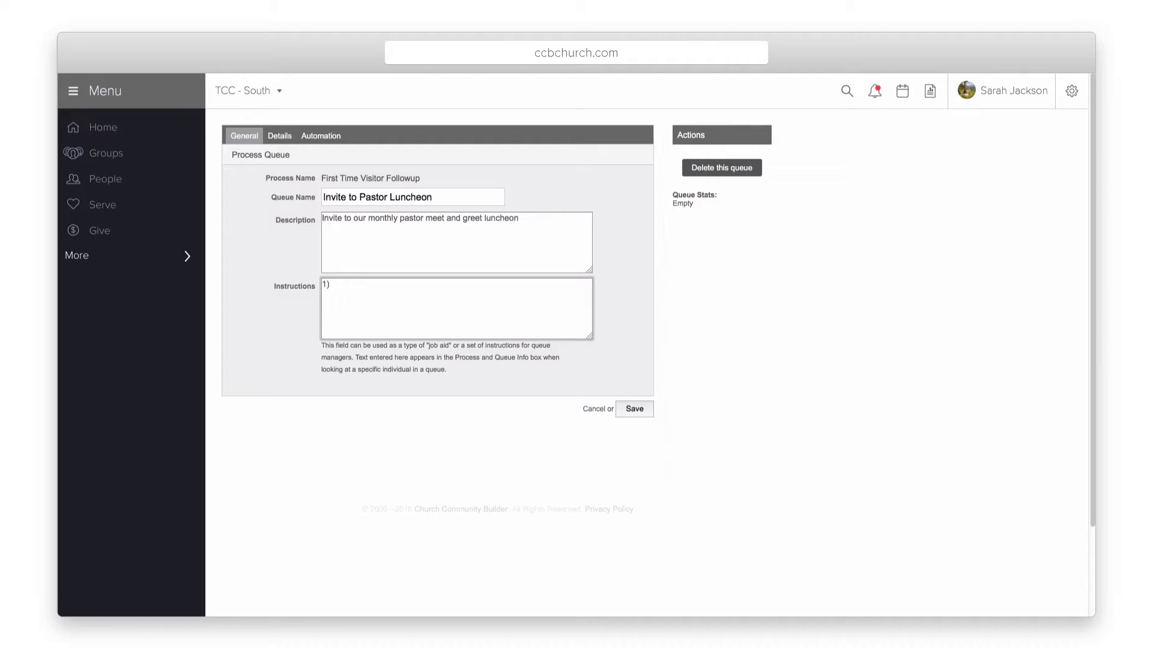
text( Selelc)
key(BackSpace)
key(BackSpace)
text(ct All)
key(Return)
text(2) Mark as Done)
key(Return)
text(3) The per)
key(BackSpace)
key(BackSpace)
key(BackSpace)
text(invite email is )
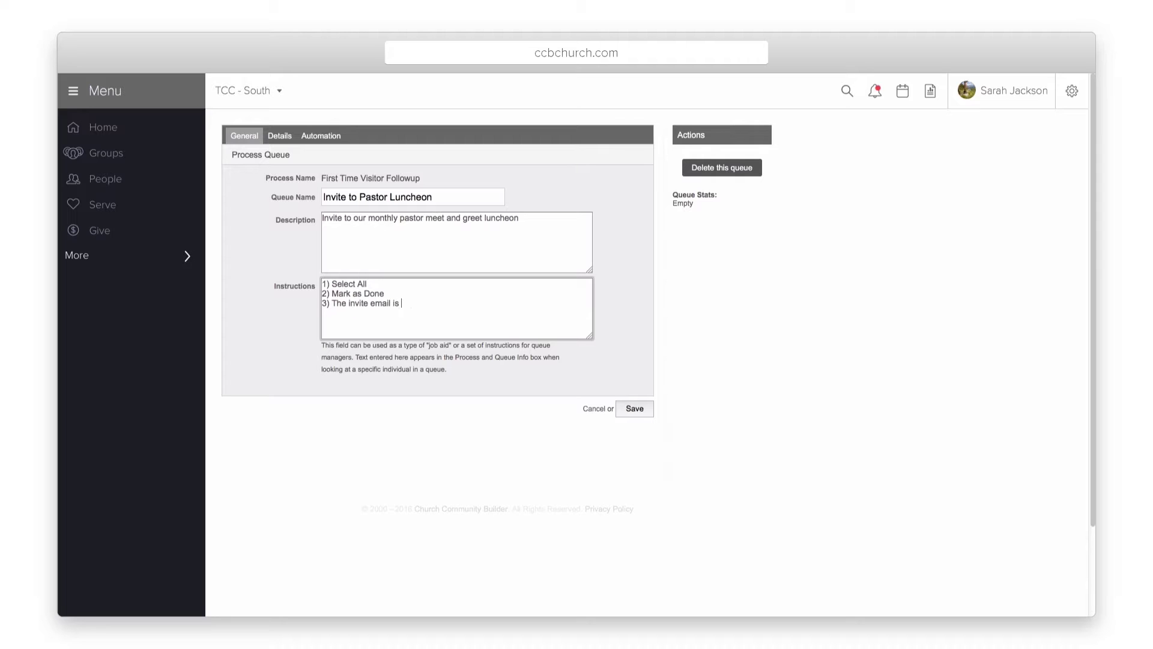
text(auto sent out)
click(279, 137)
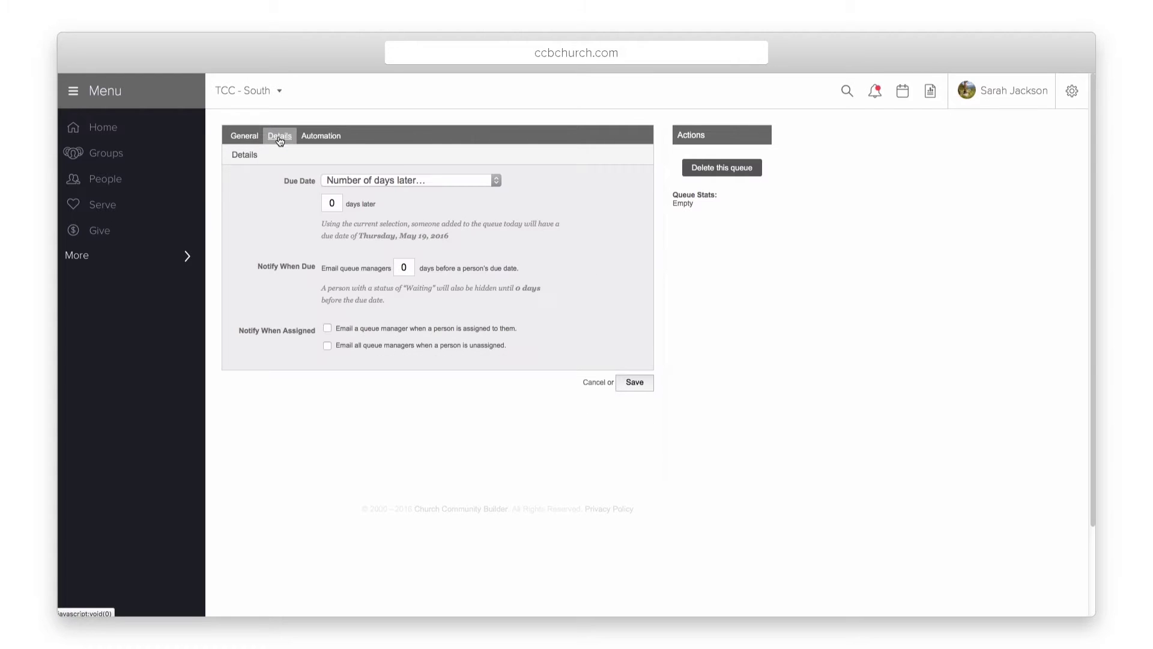
Set the due date to 14 days later using the number-of-days-later option.
click(327, 203)
text(3)
click(326, 229)
drag(357, 236, 450, 237)
click(448, 228)
click(345, 182)
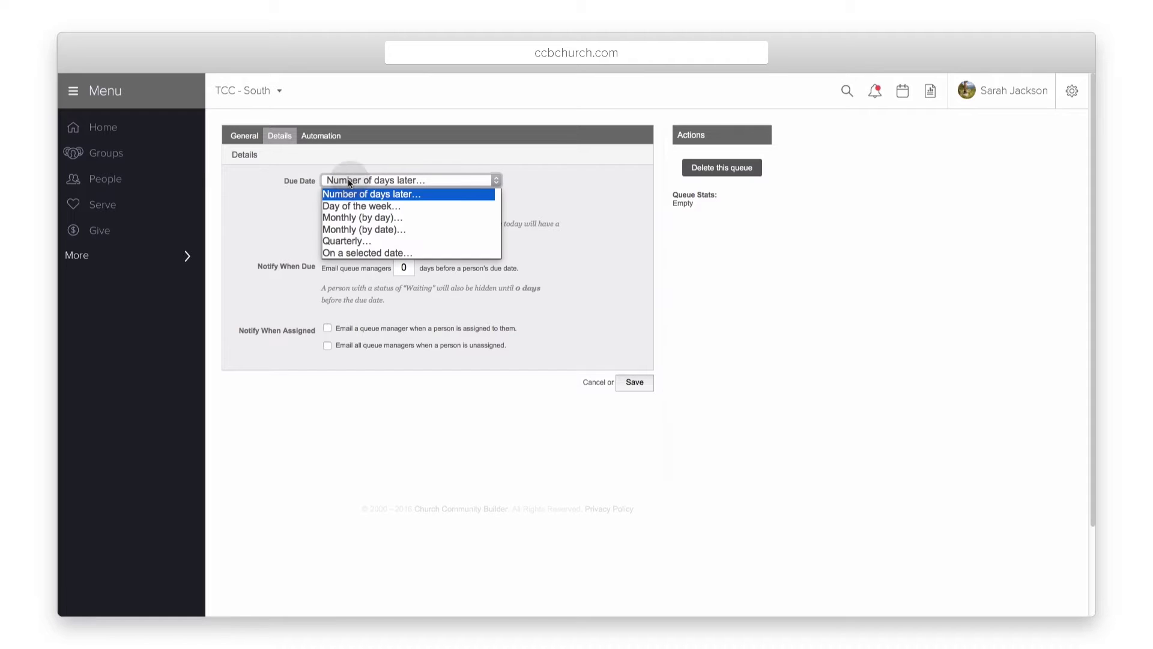
click(395, 195)
drag(342, 204, 321, 204)
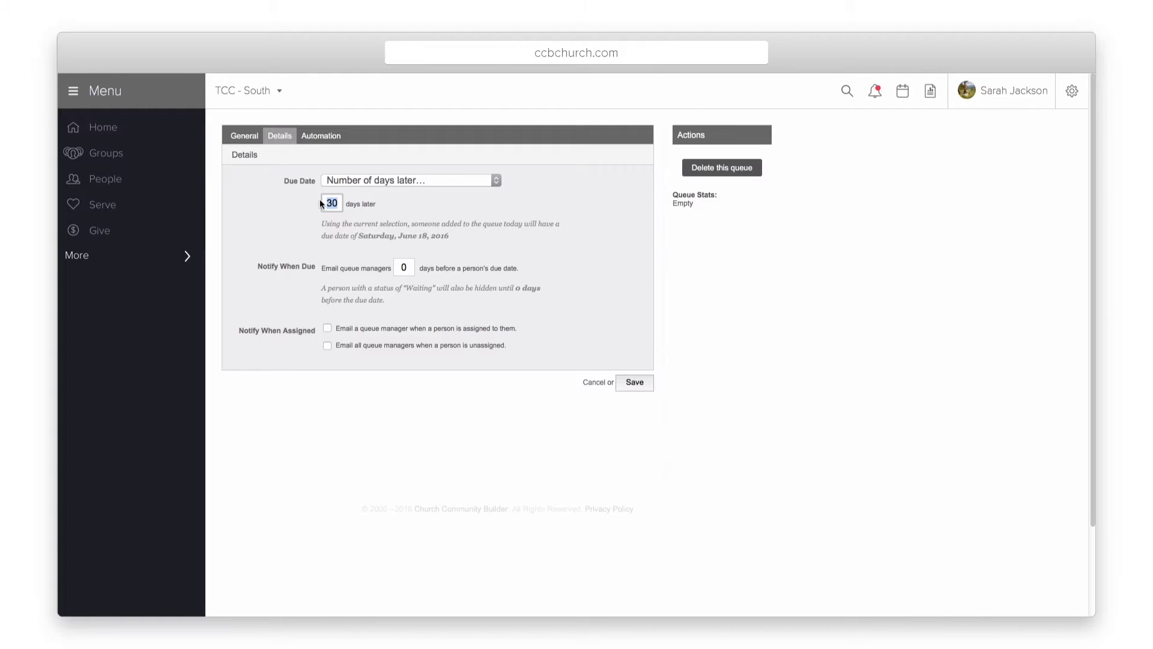
text(14)
Notify managers 2 days before due and email a manager when someone is assigned.
click(399, 266)
drag(400, 268, 409, 269)
click(327, 327)
click(311, 133)
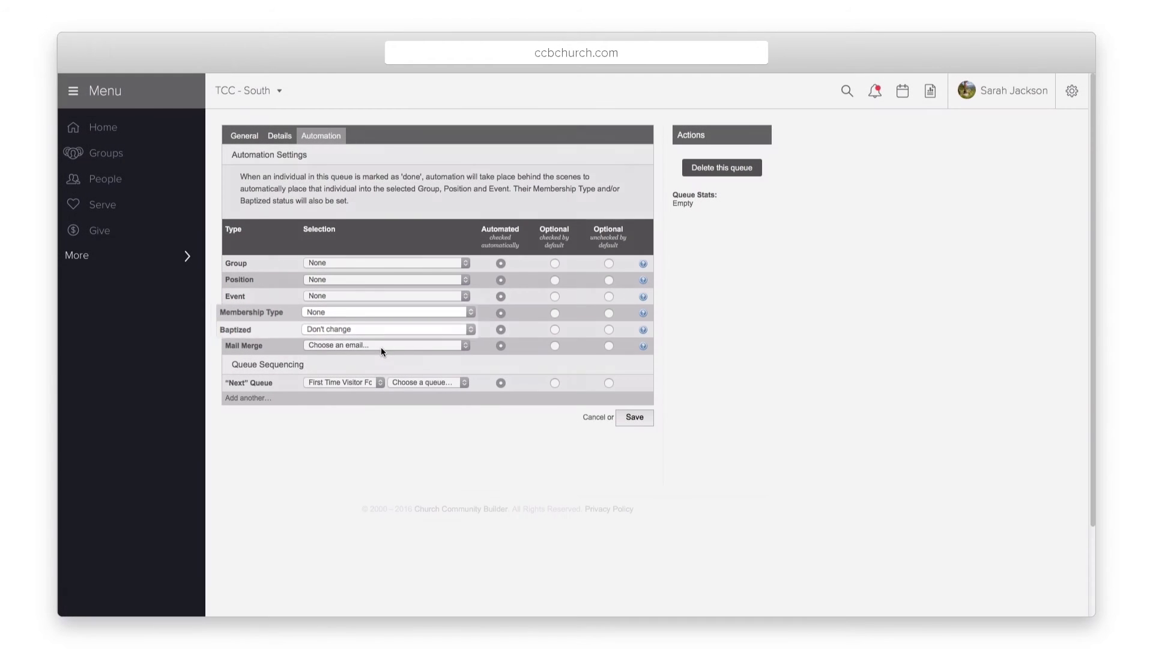
Pick the Invite to Pastor Luncheon mail merge, set next queues Ministry Staff Call and New Member Class, and save.
click(381, 345)
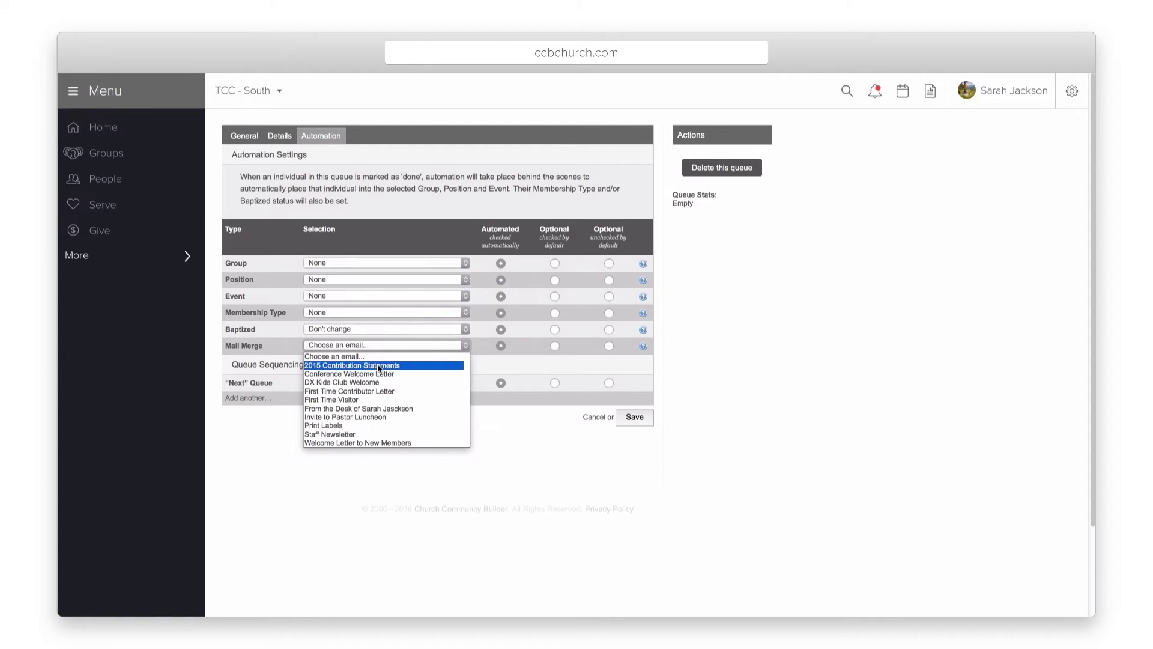
click(365, 416)
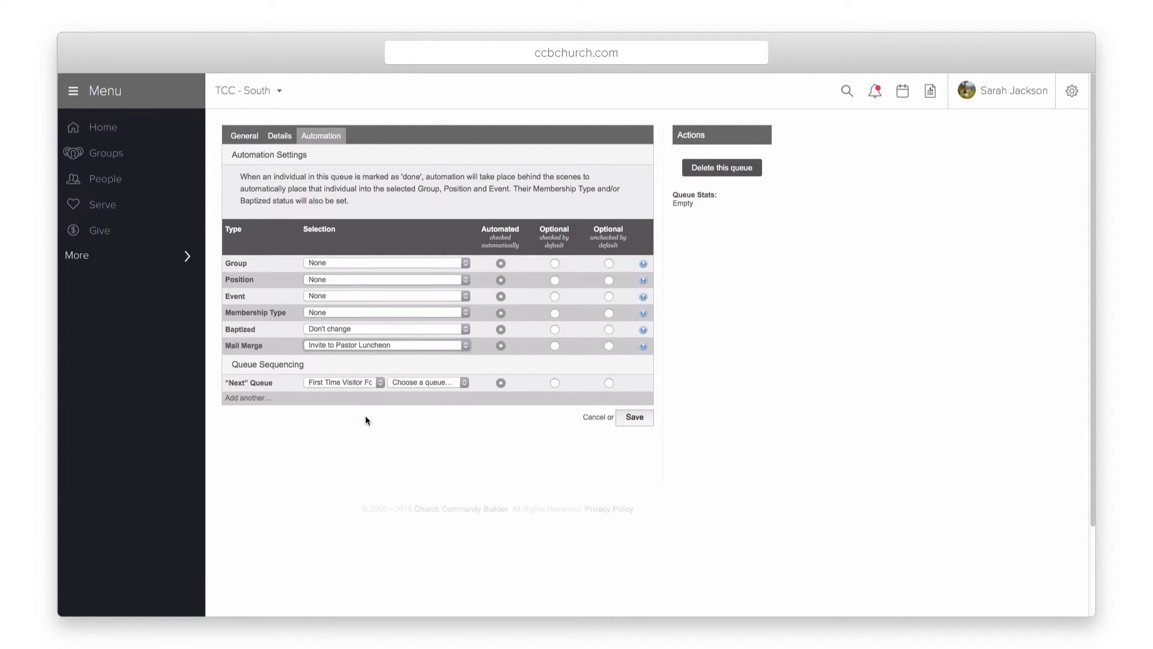
click(404, 384)
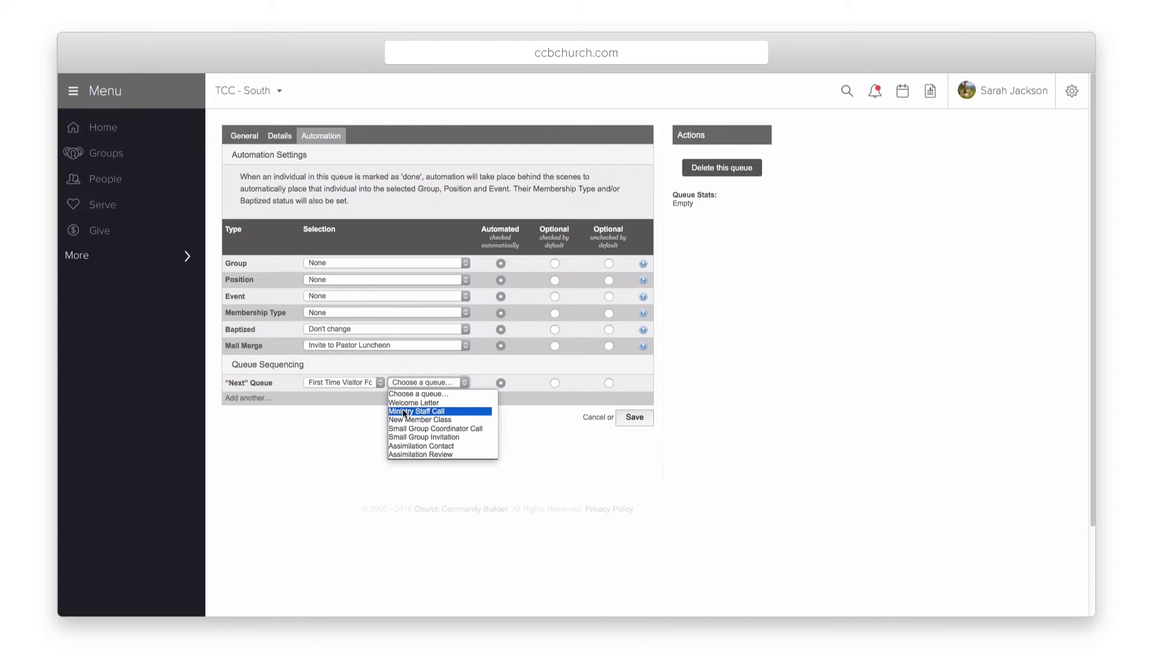
click(403, 412)
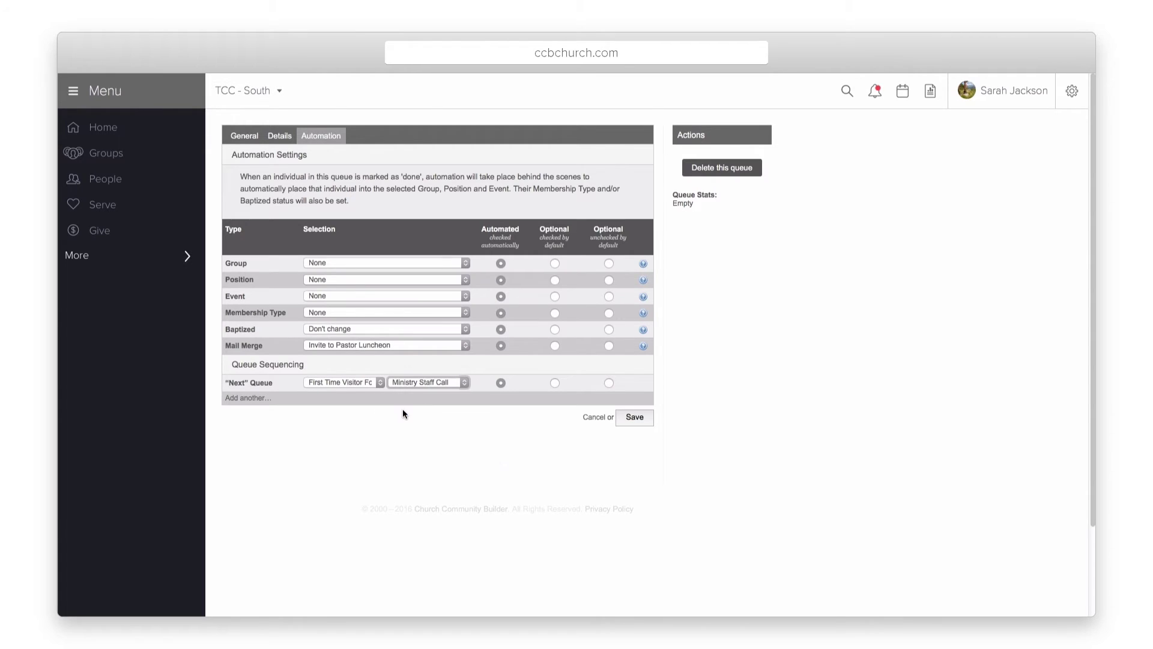
click(247, 399)
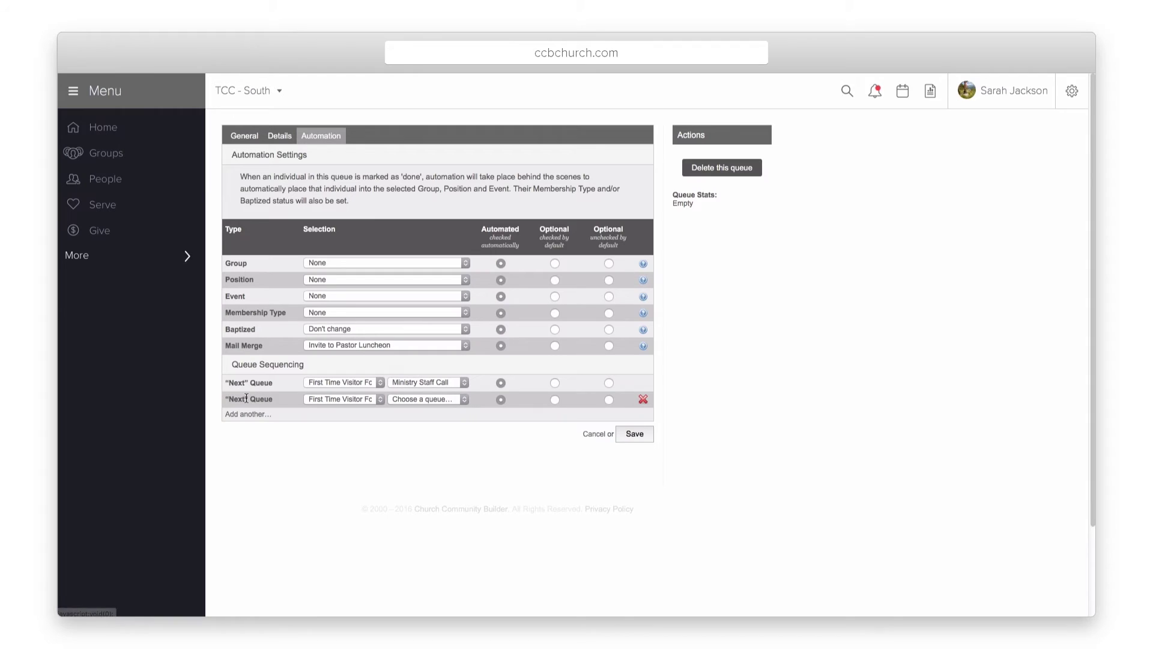
click(418, 400)
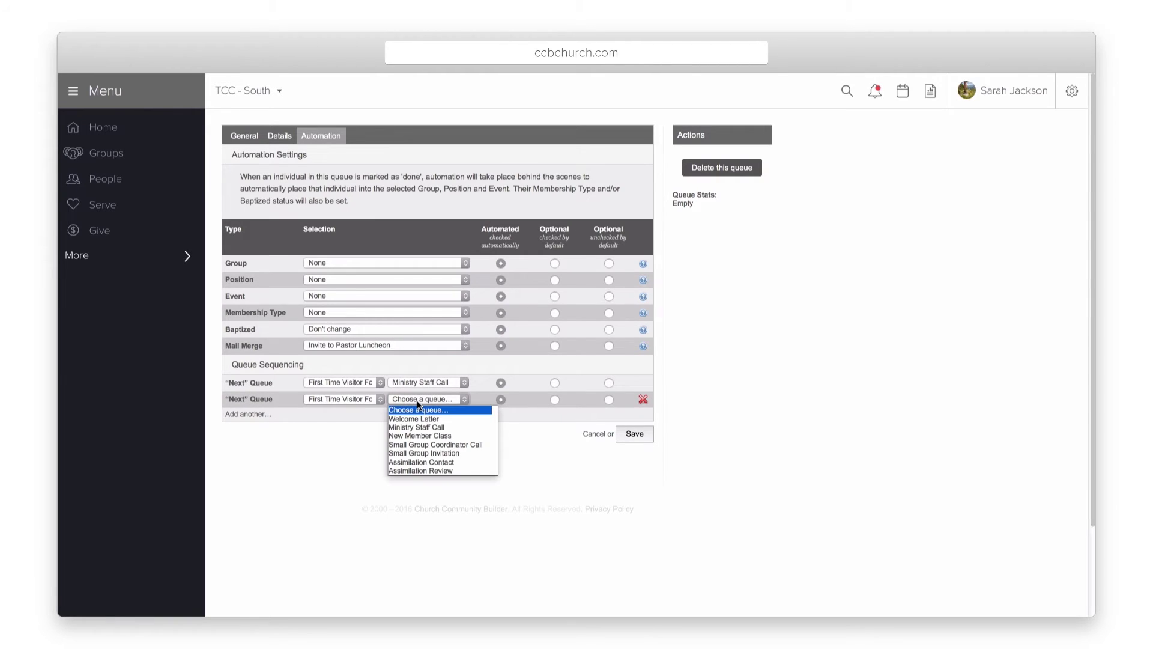
click(419, 436)
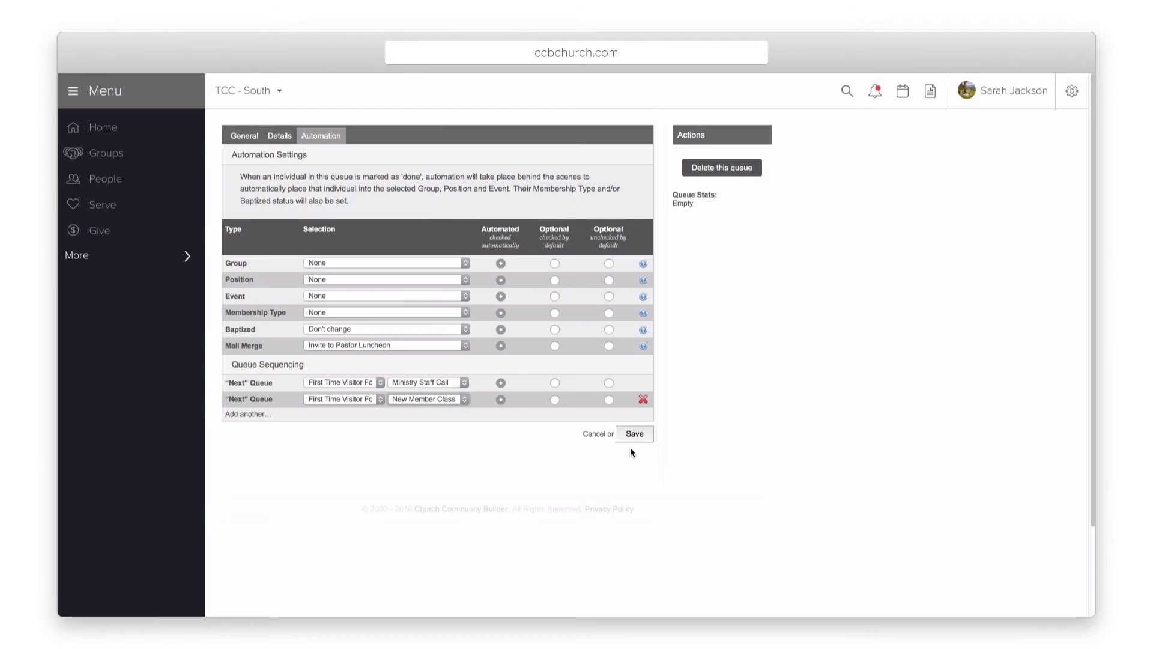
click(636, 434)
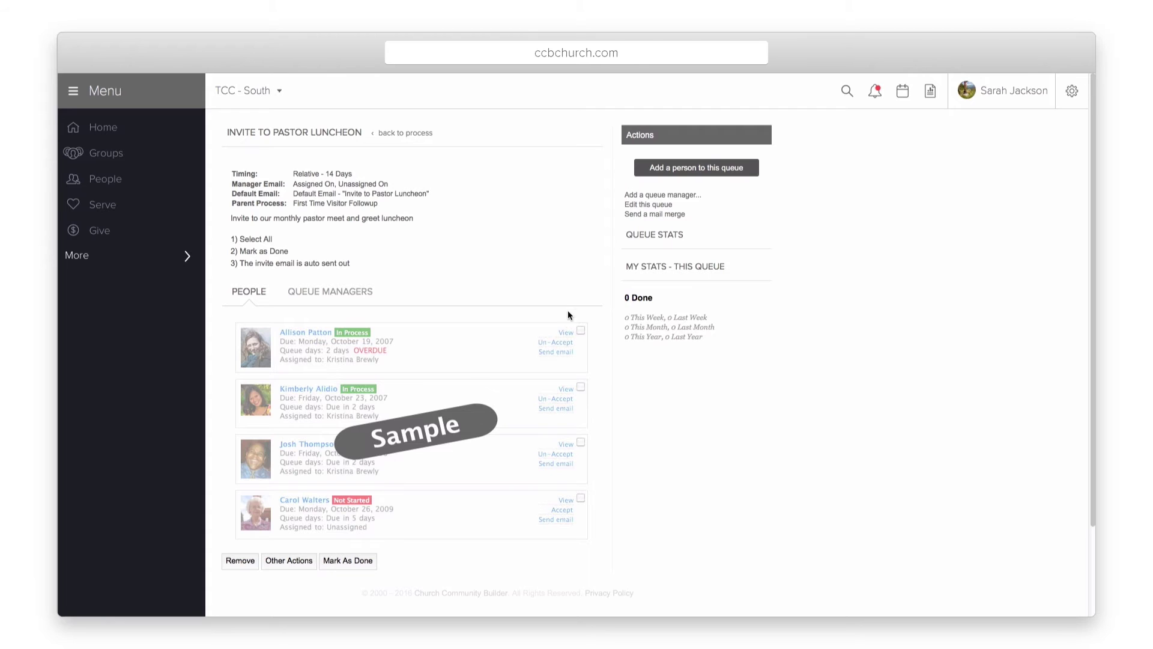
Add two people as queue managers by name search, then go back to the process.
click(673, 195)
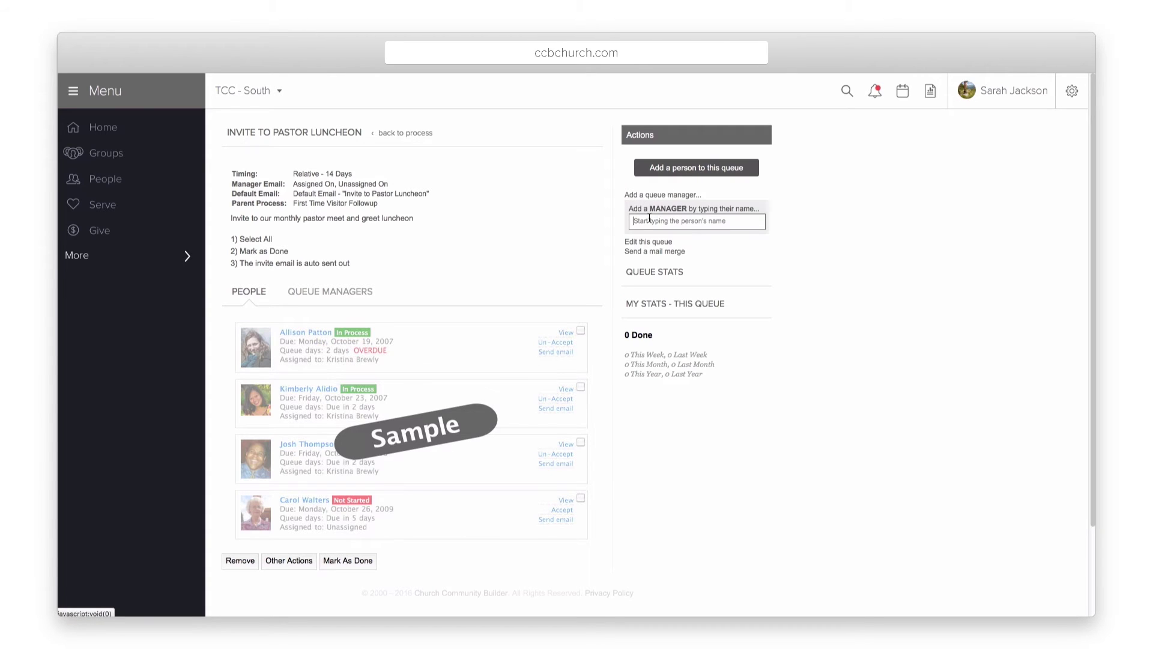
text(mi tan)
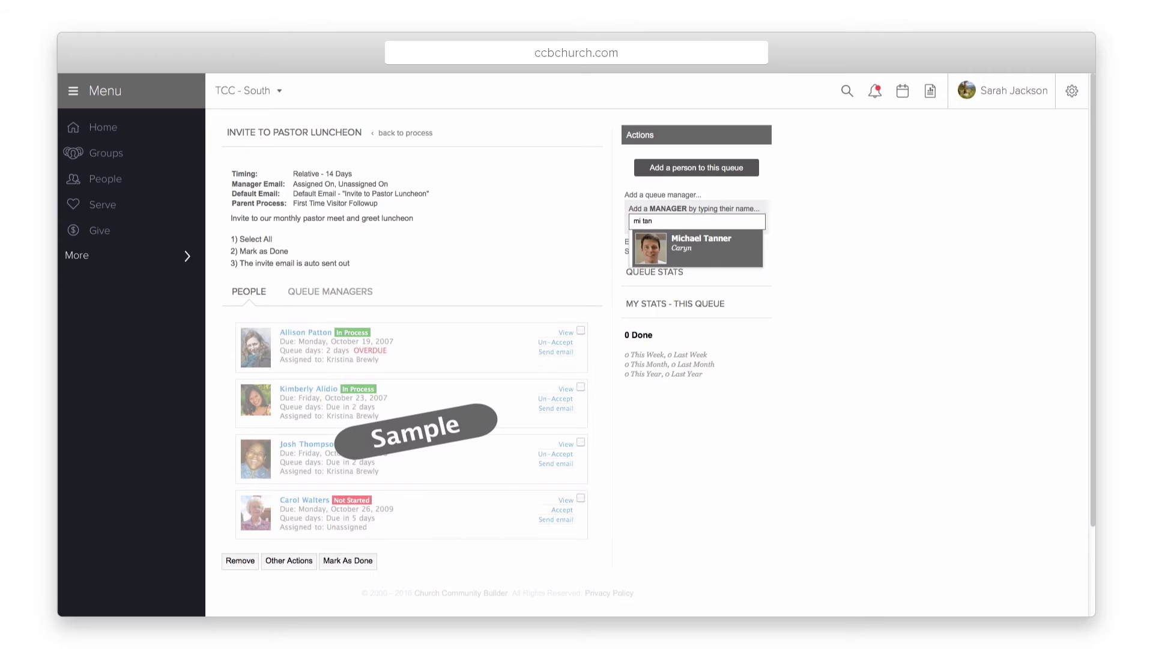
key(Return)
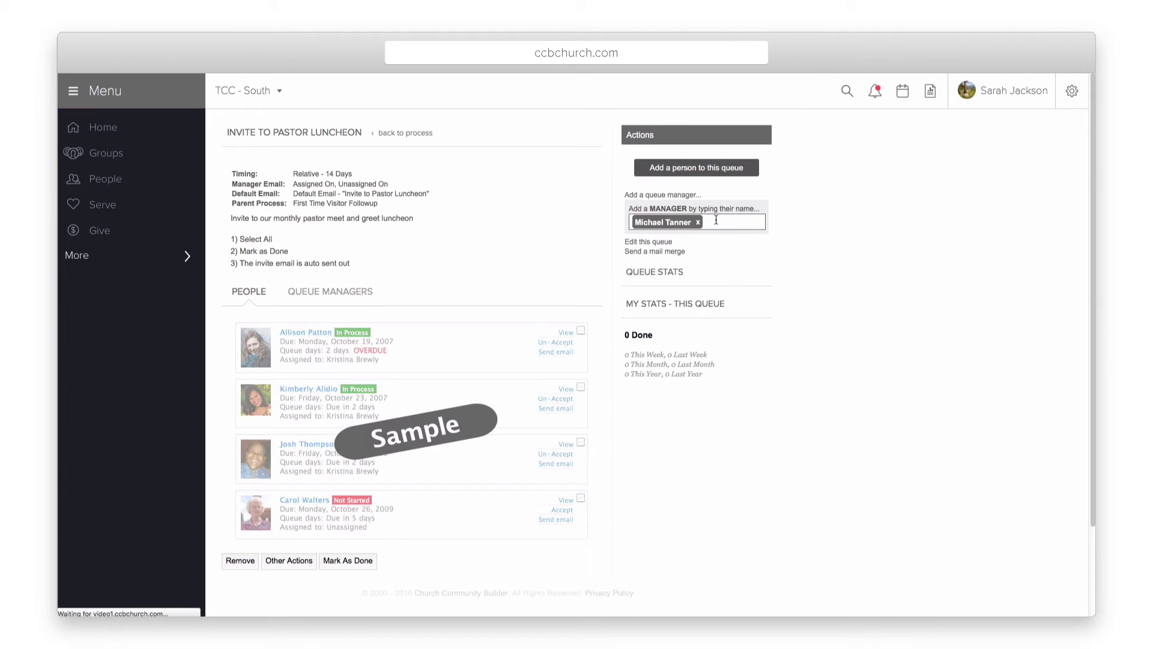
click(667, 195)
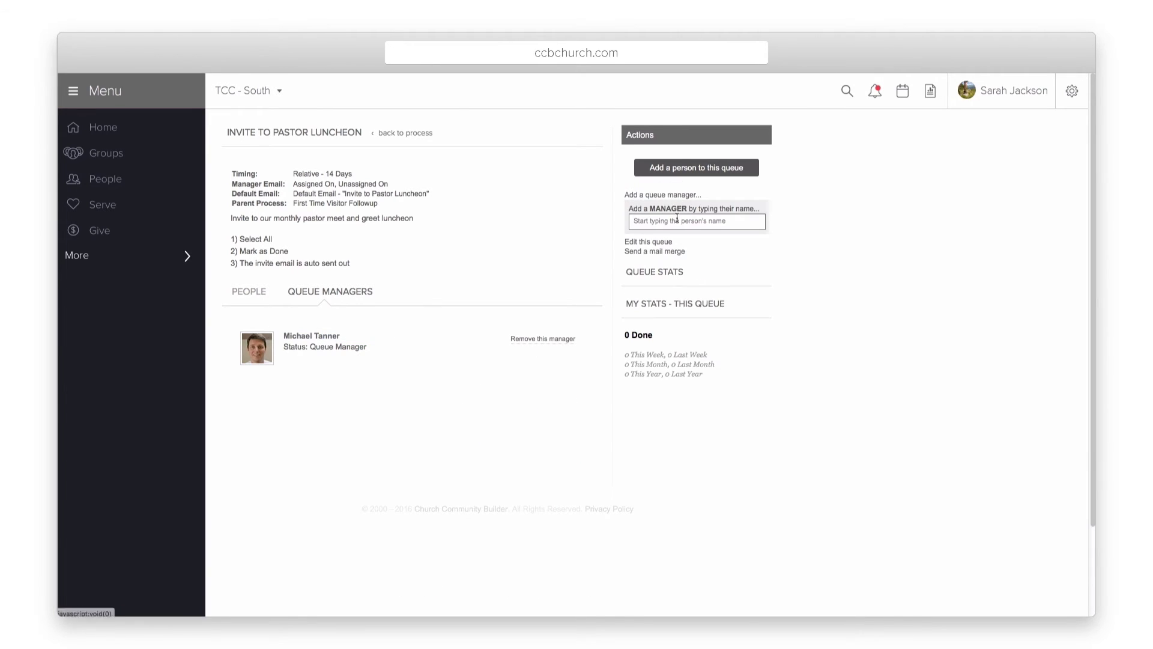
text(sar)
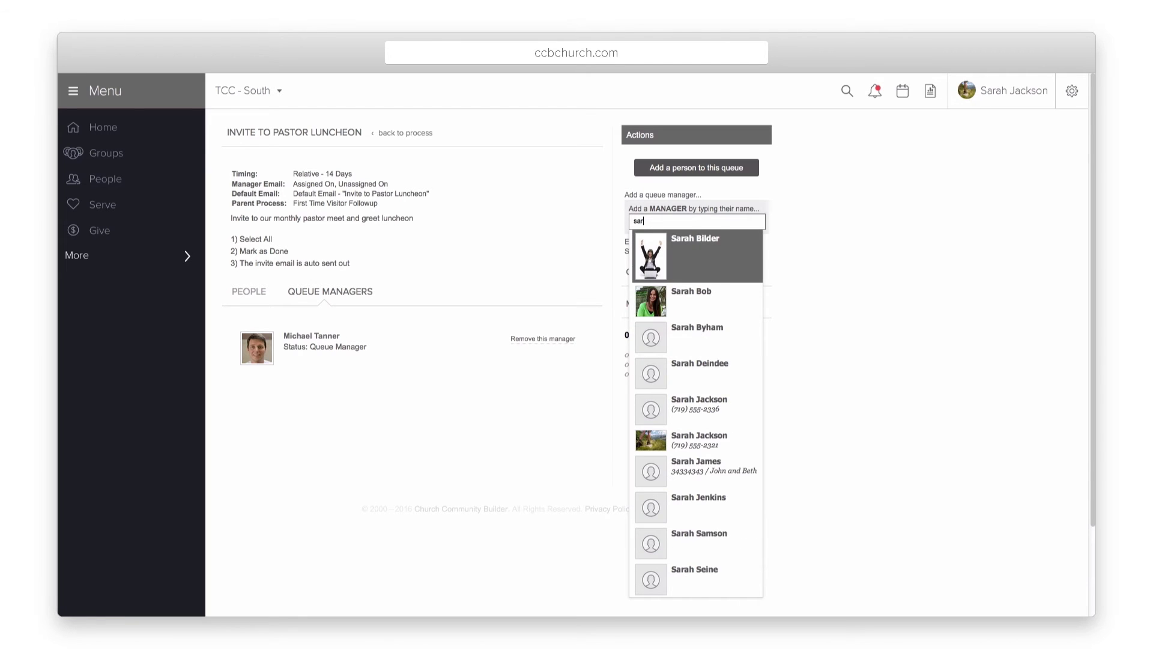
click(664, 256)
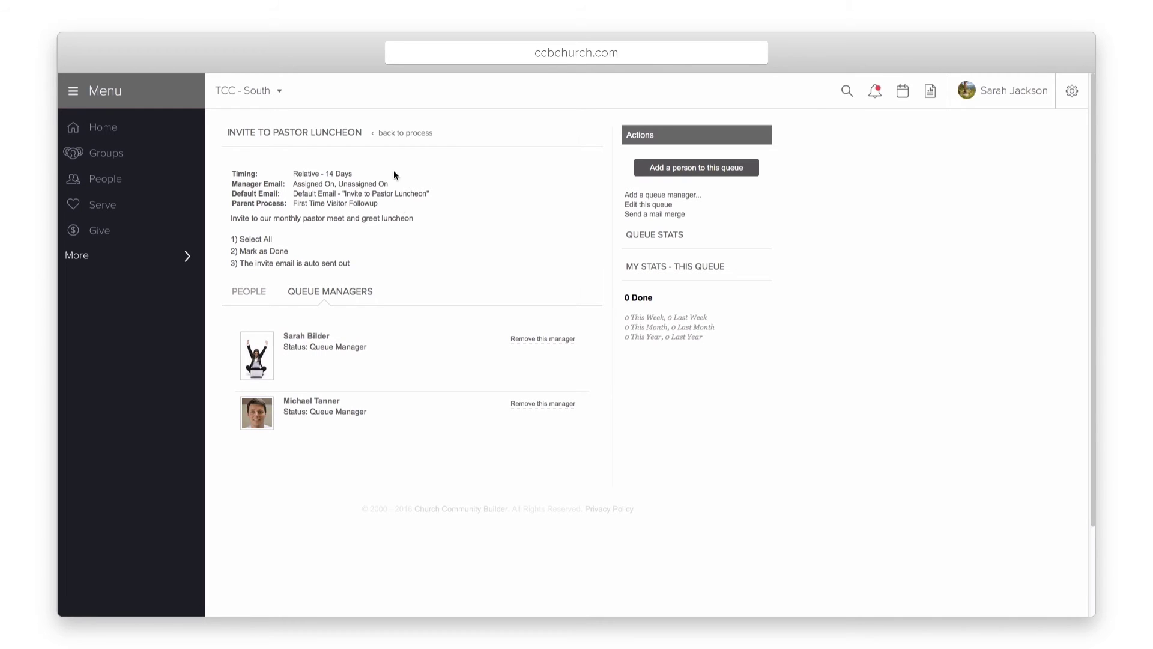
click(397, 134)
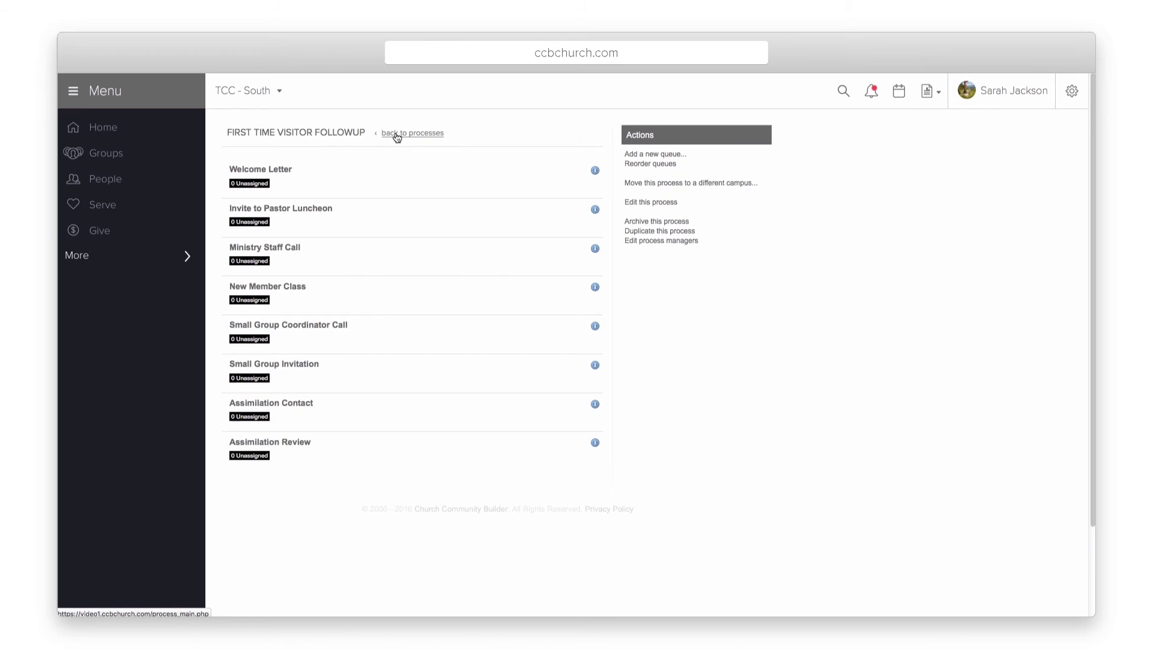
mouse_move(598, 210)
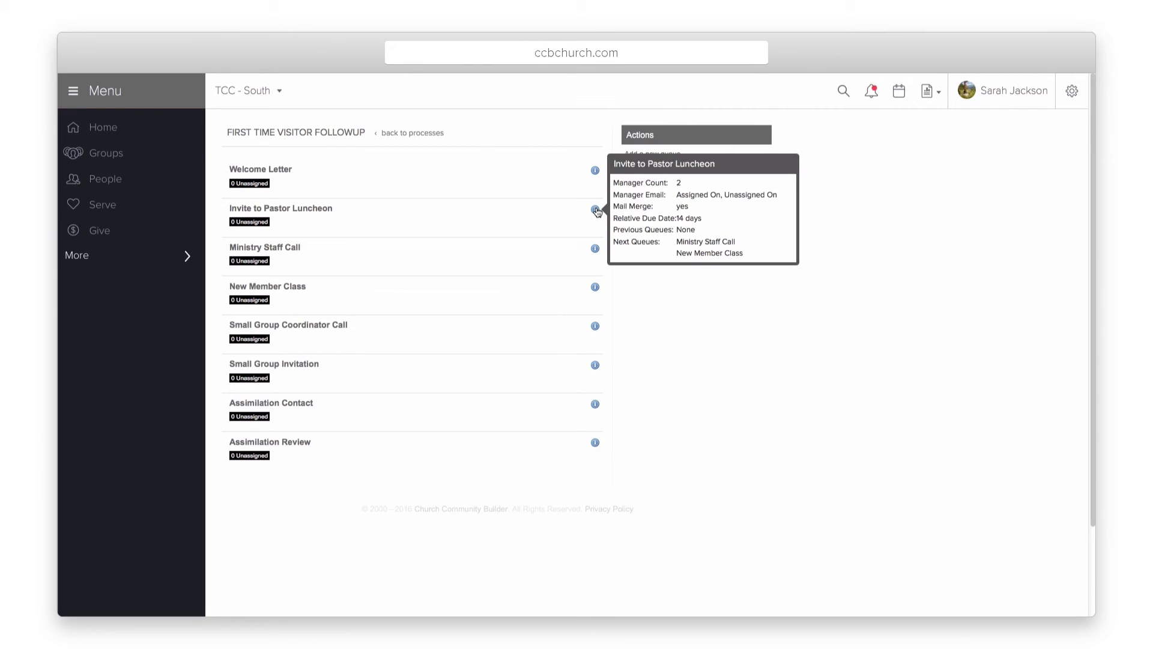